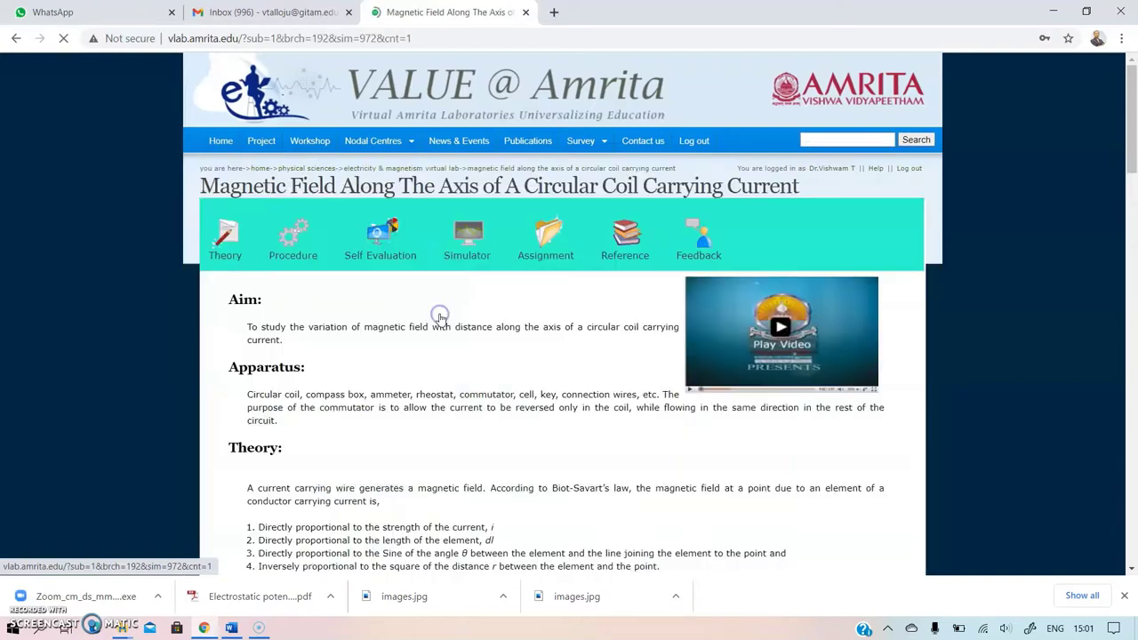
- Review the experiment's theory page on the magnetic field along a circular coil's axis and open its simulator
scroll(440, 319, down, 4)
scroll(440, 319, down, 8)
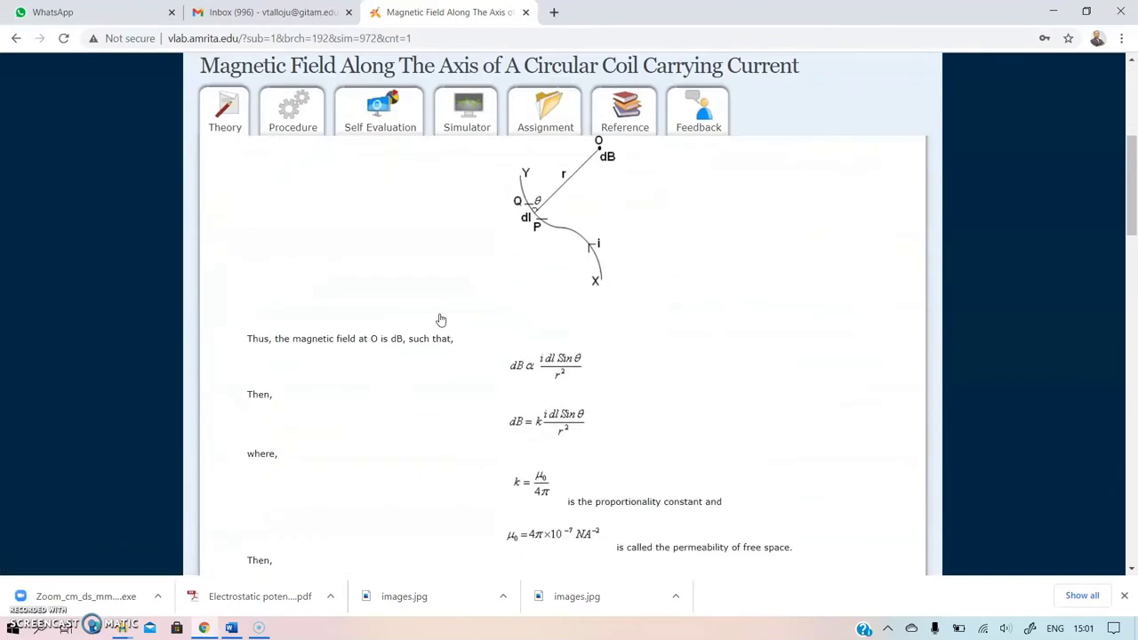
scroll(433, 256, down, 5)
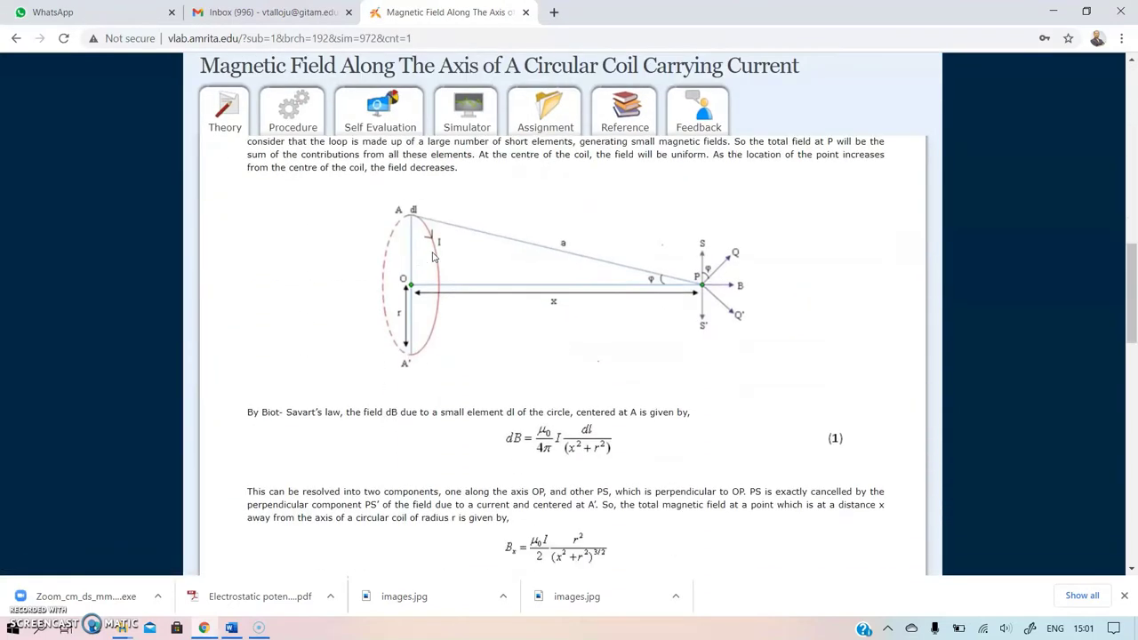
scroll(433, 253, up, 7)
scroll(433, 252, up, 10)
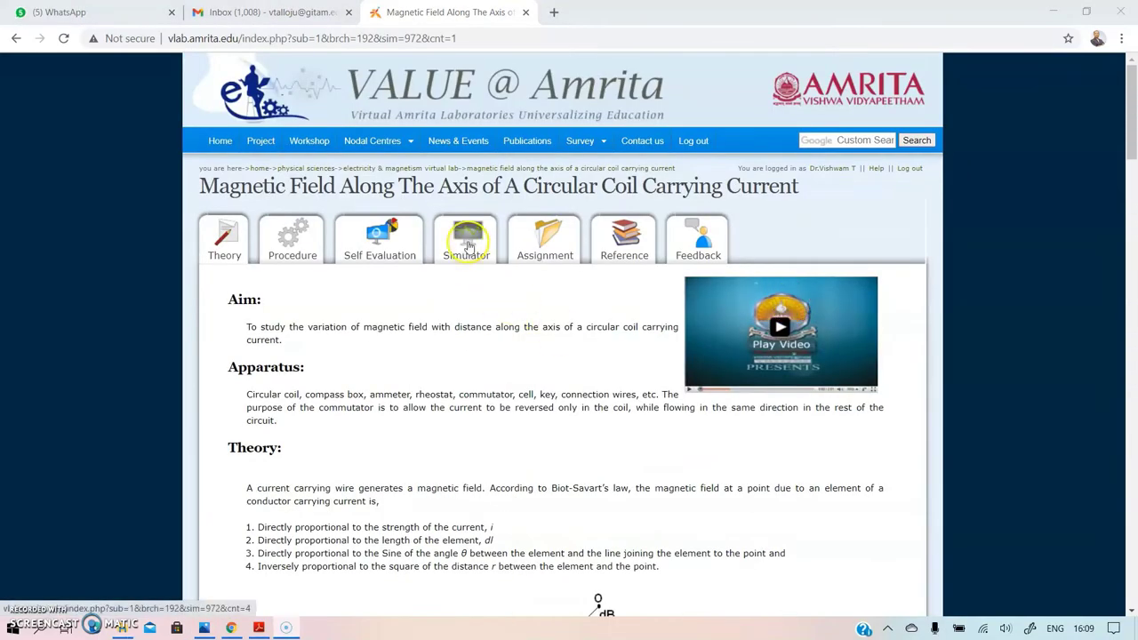
click(467, 242)
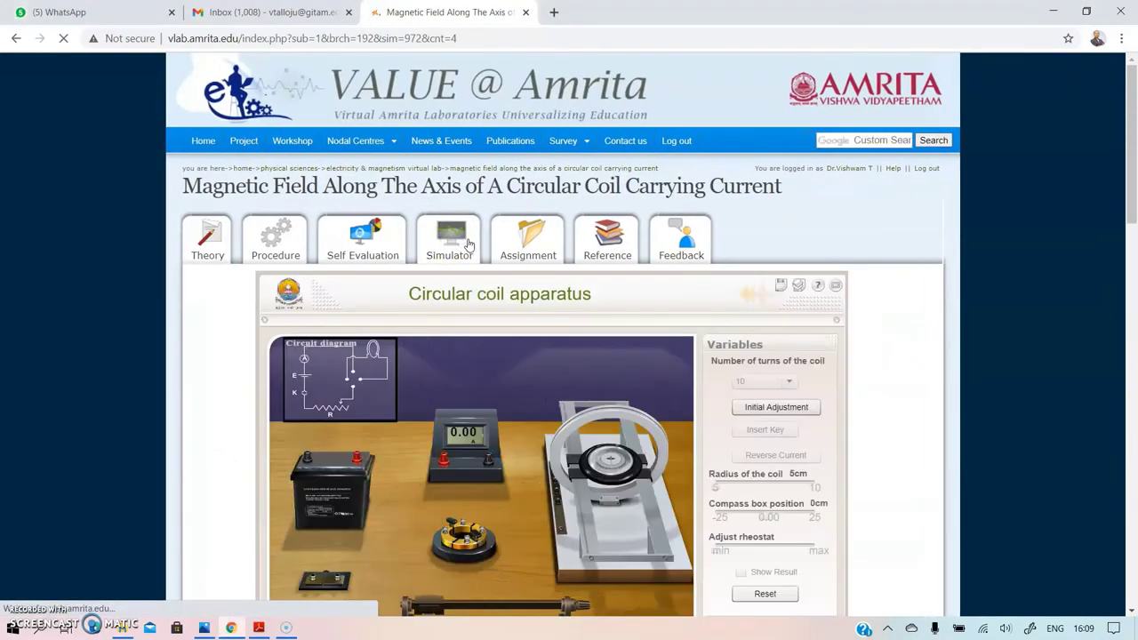
scroll(469, 245, down, 2)
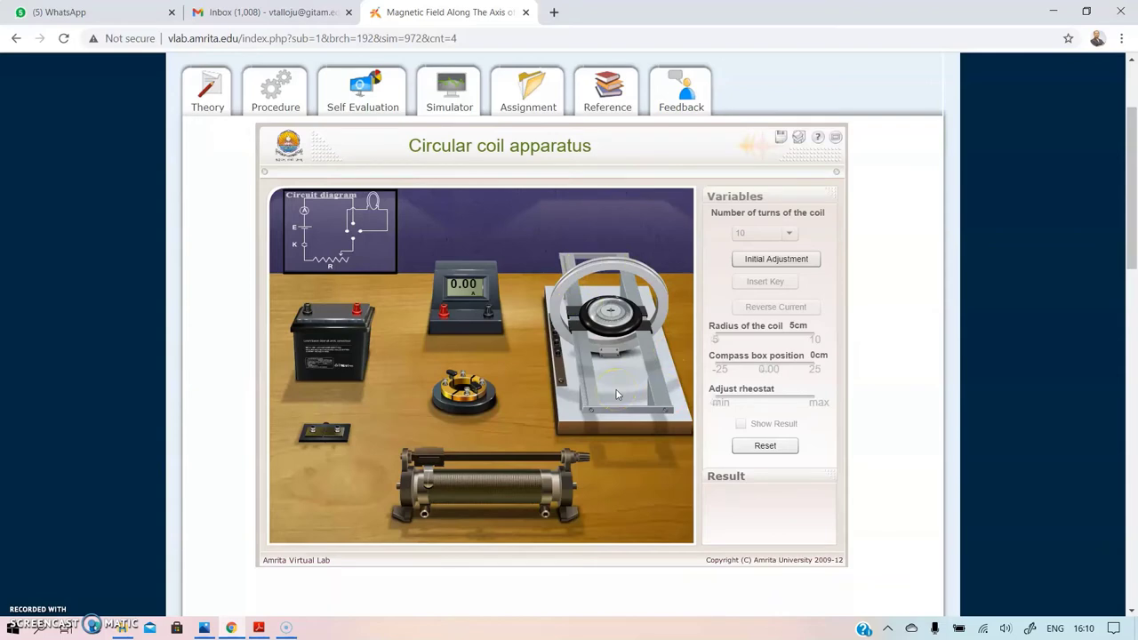
- Start the initial adjustment and rotate the compass box until its 90–90 line is parallel to the apparatus arms
click(773, 259)
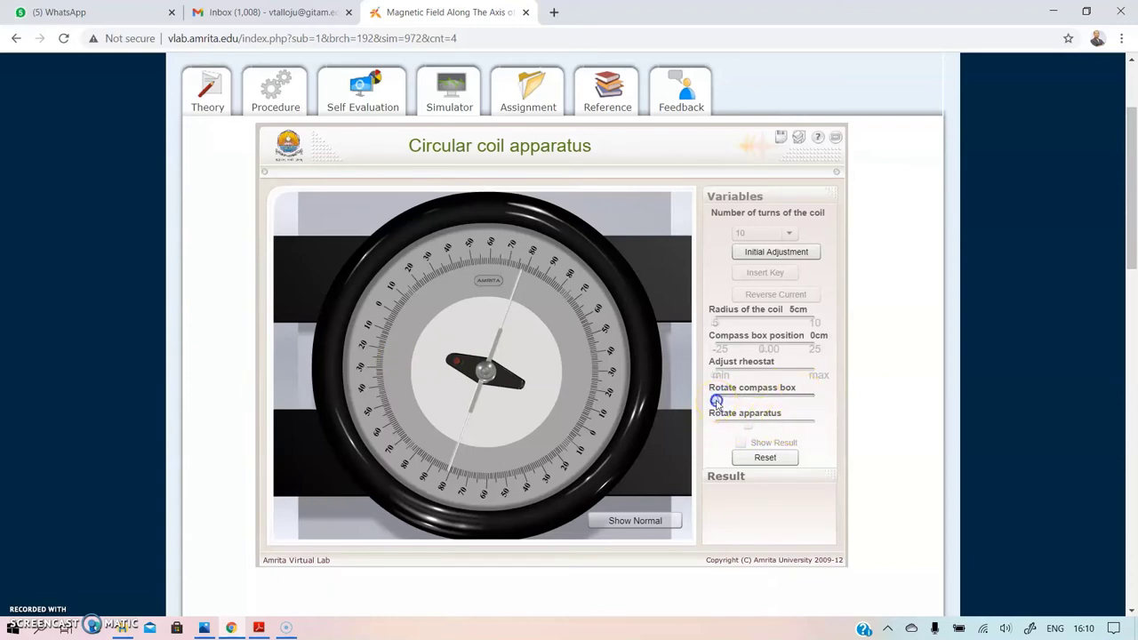
drag(716, 401, 745, 403)
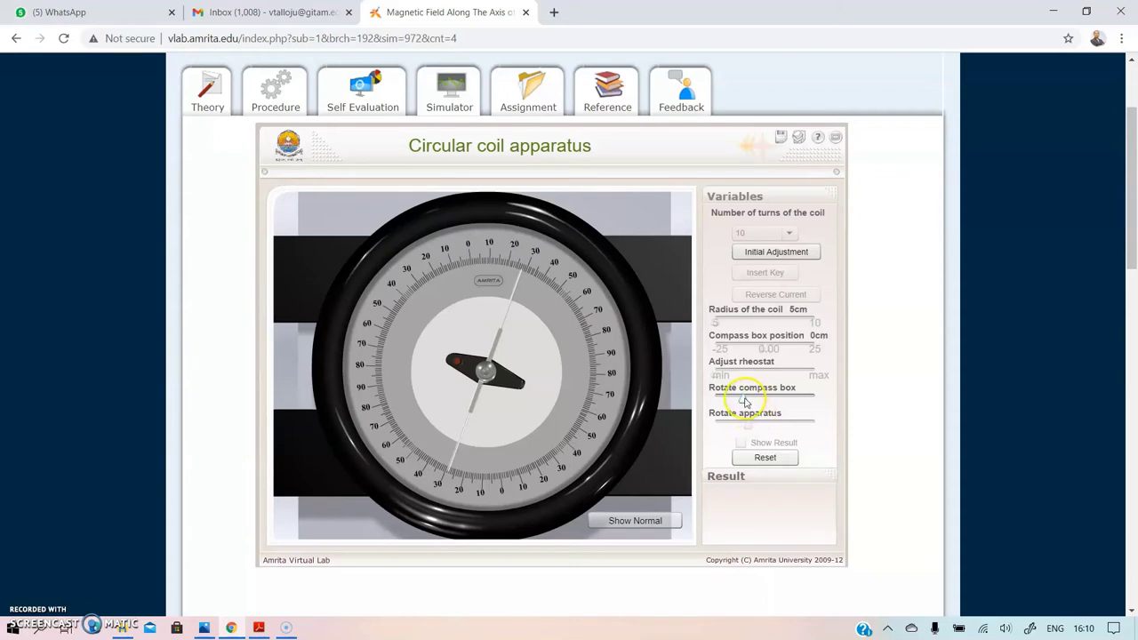
click(745, 402)
drag(745, 402, 749, 402)
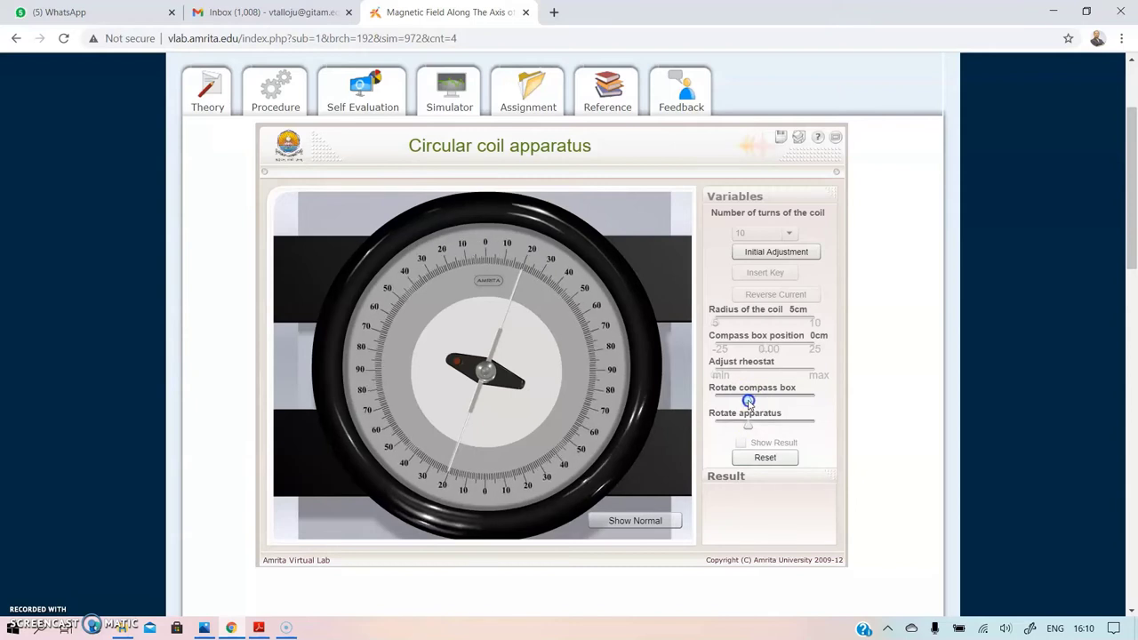
drag(748, 401, 748, 403)
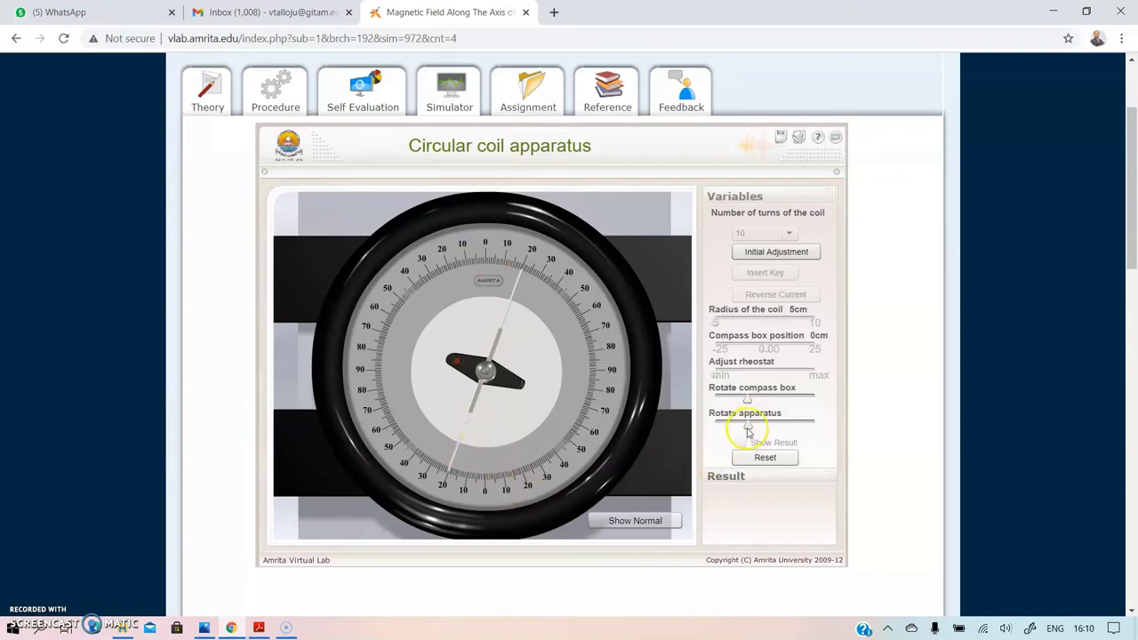
- Rotate the apparatus, using the full-screen view, until the compass pointer reads 0–0, and return to the normal apparatus view
drag(749, 431, 759, 430)
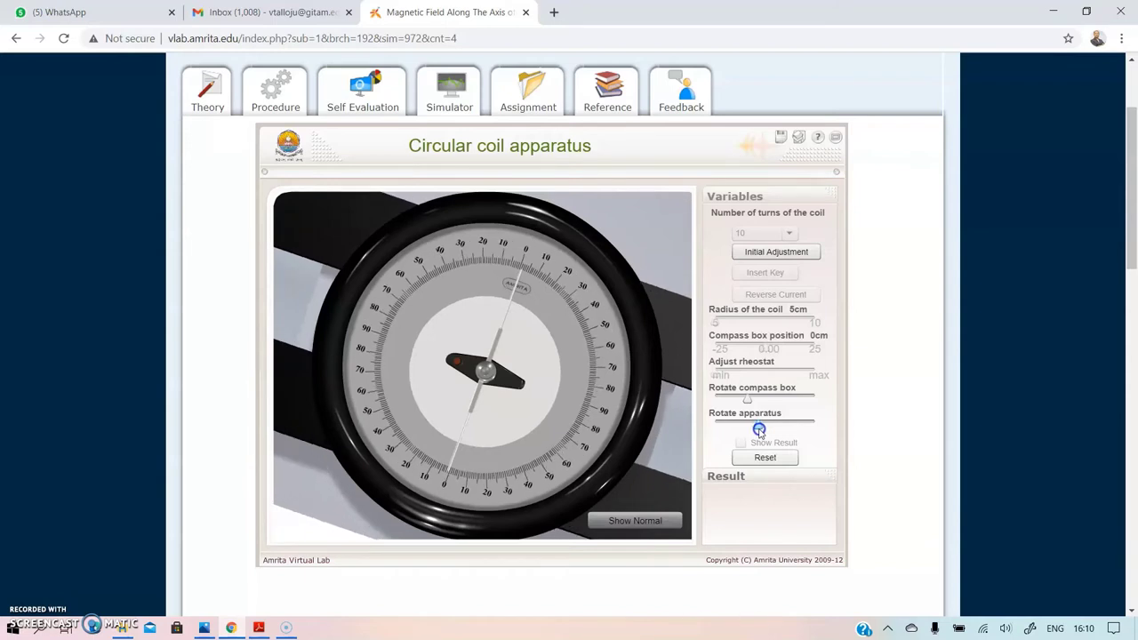
click(836, 136)
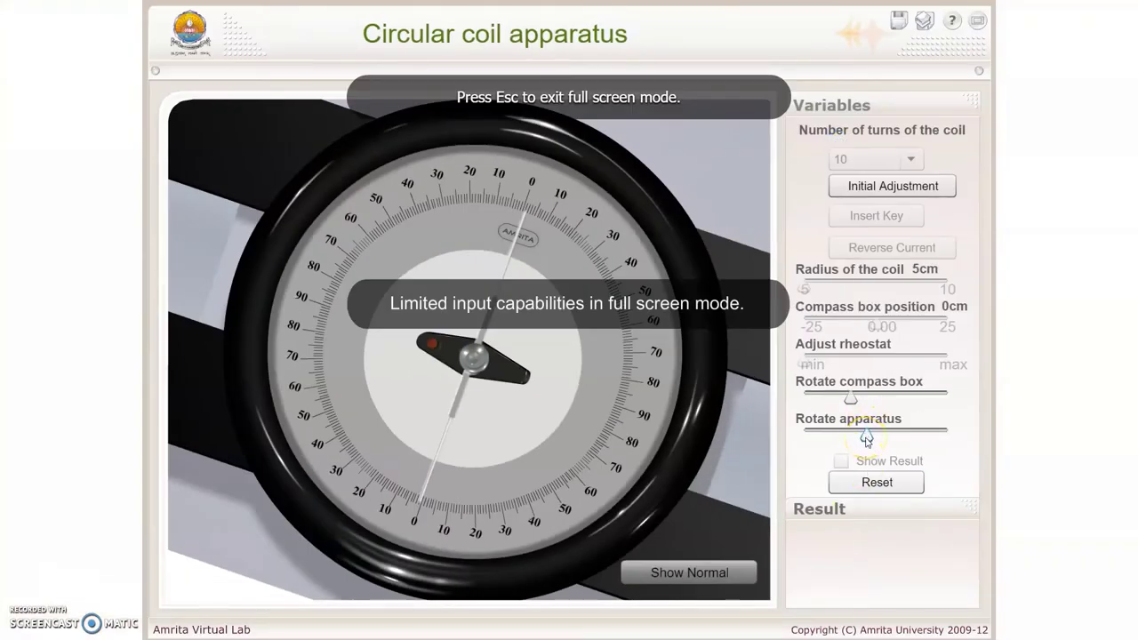
drag(866, 436, 868, 438)
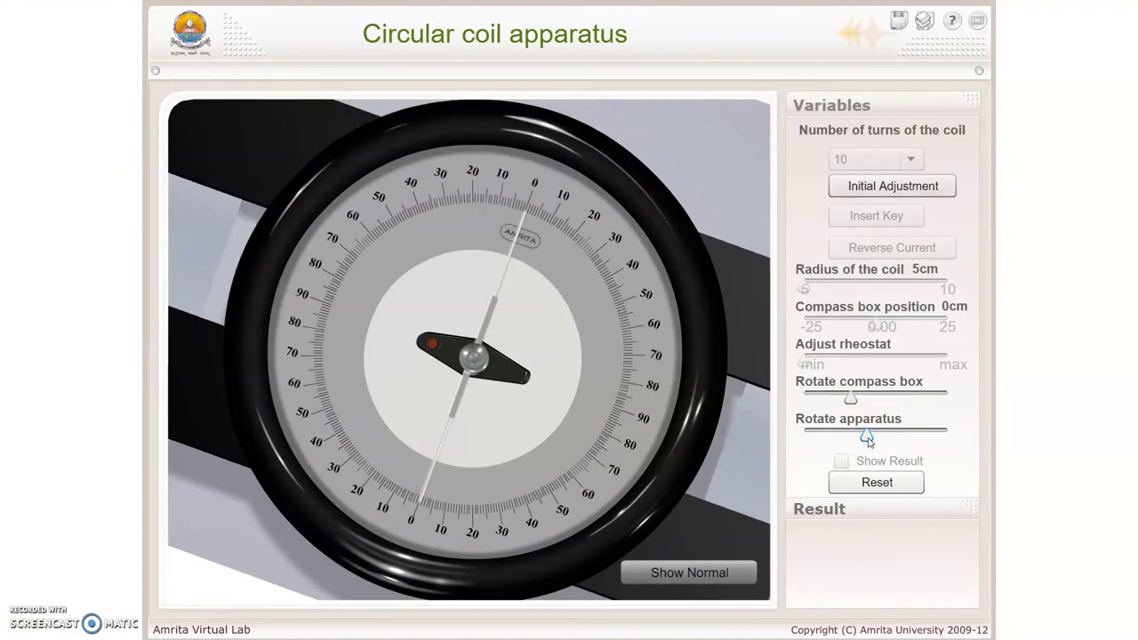
drag(866, 438, 867, 437)
click(683, 576)
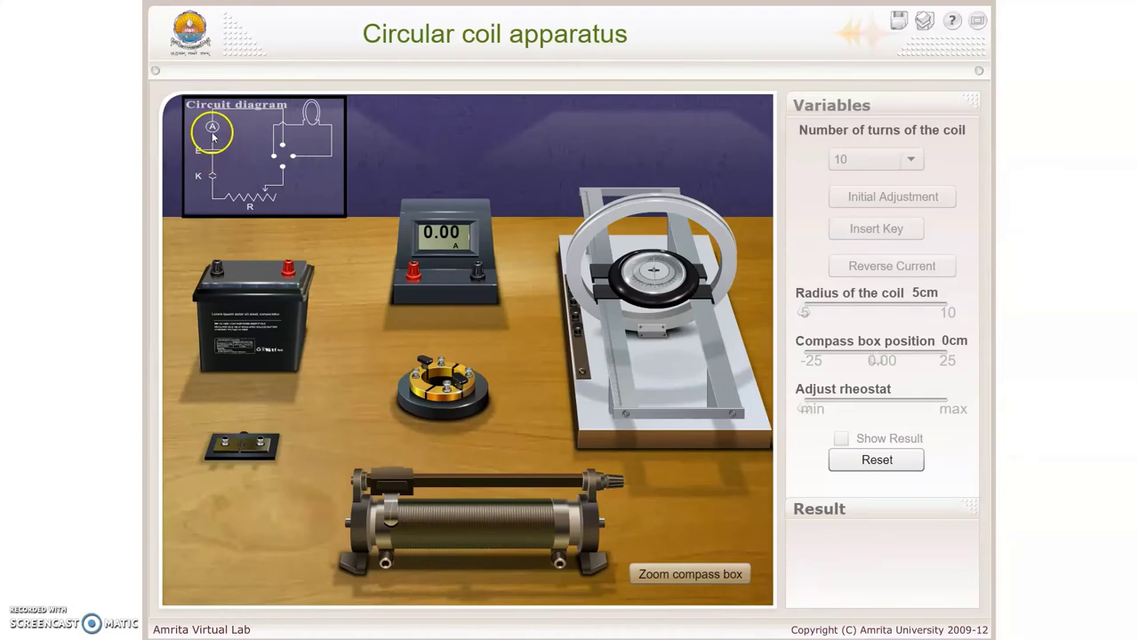
- Wire the battery's positive terminal to the ammeter, and connect the ammeter and coil keys 2 and 1 to the commutator
drag(287, 266, 412, 269)
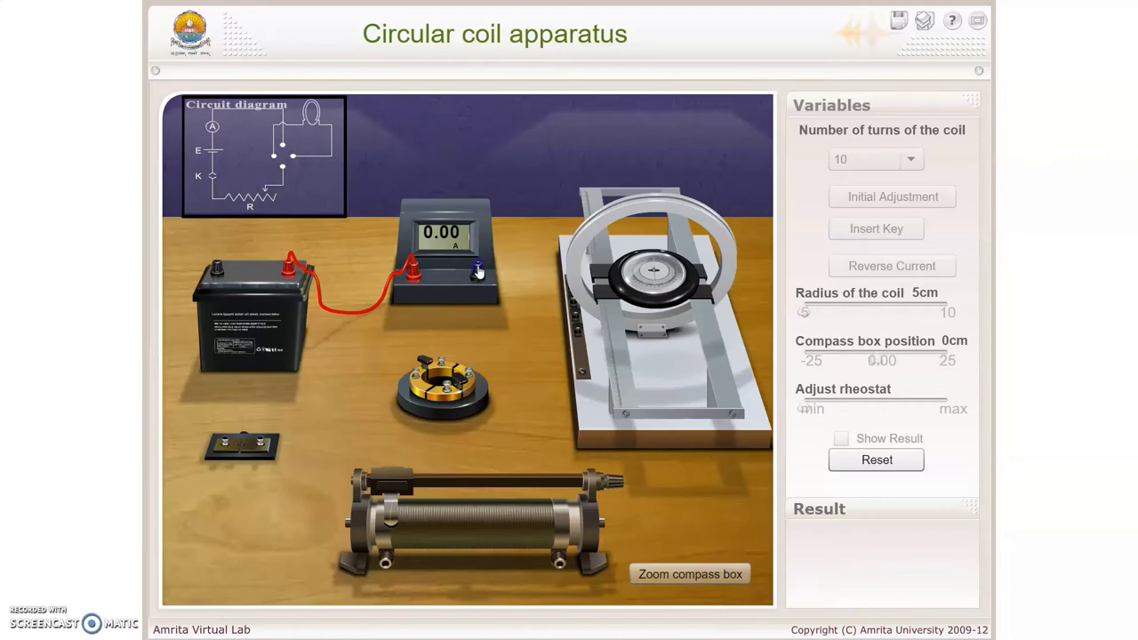
drag(478, 270, 423, 380)
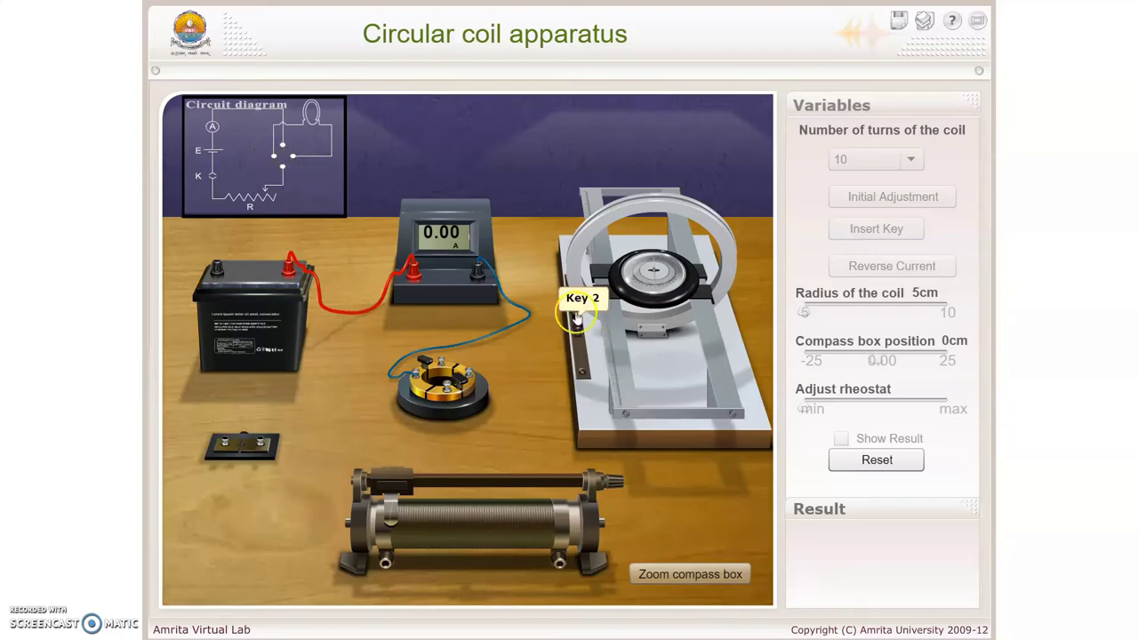
drag(576, 318, 443, 361)
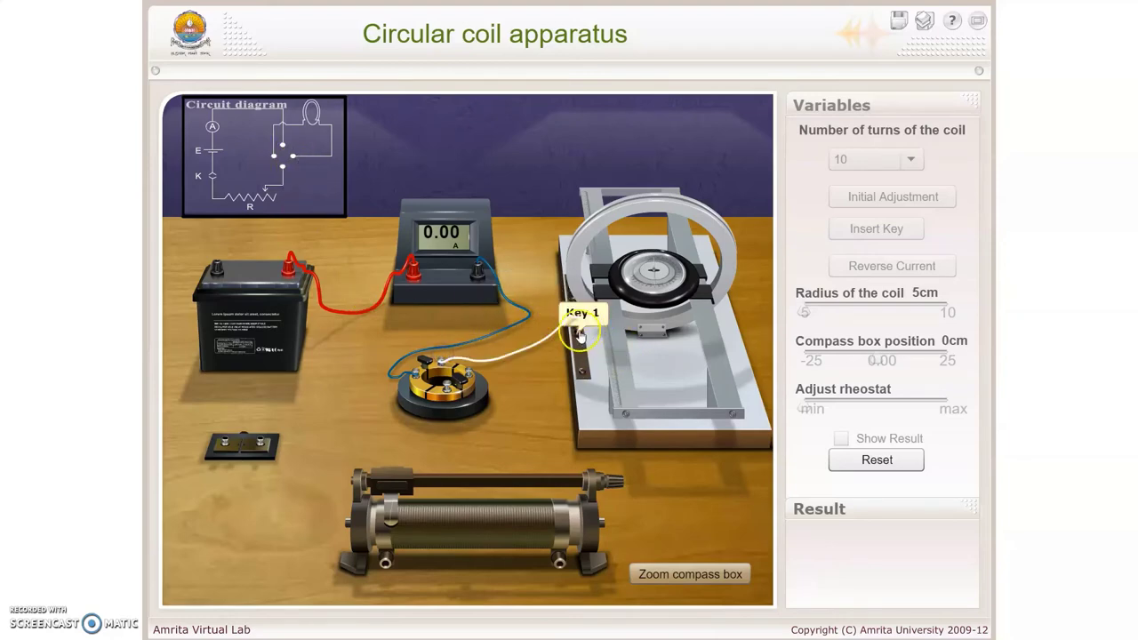
drag(580, 336, 455, 393)
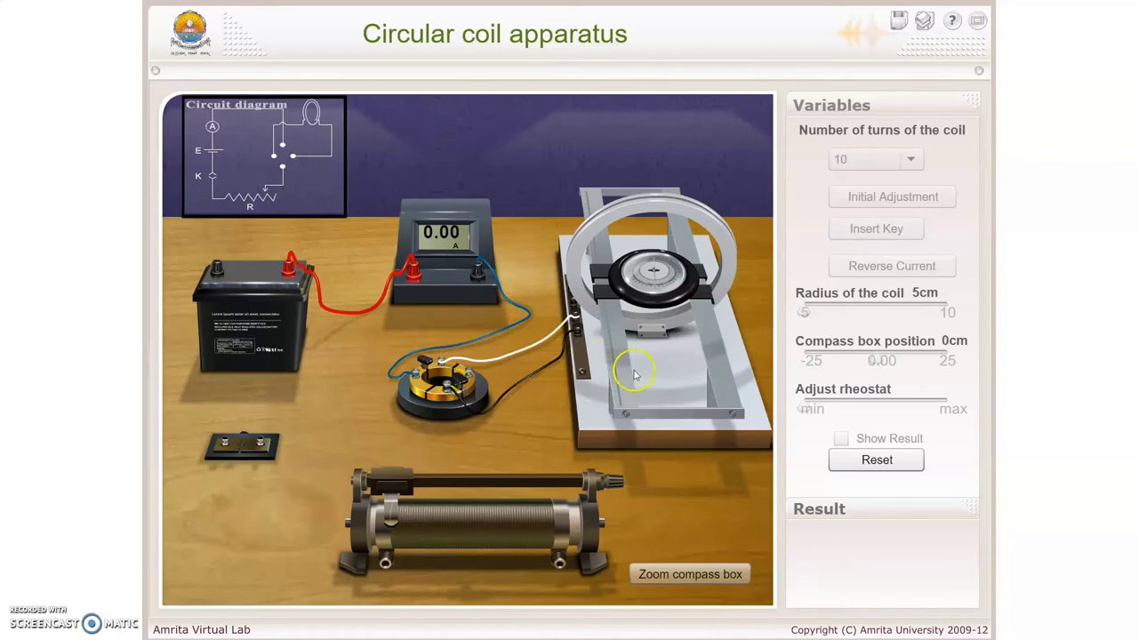
- Complete the circuit from the battery's negative terminal through the key and rheostat to the commutator, and insert the key
drag(218, 268, 384, 561)
drag(630, 495, 473, 377)
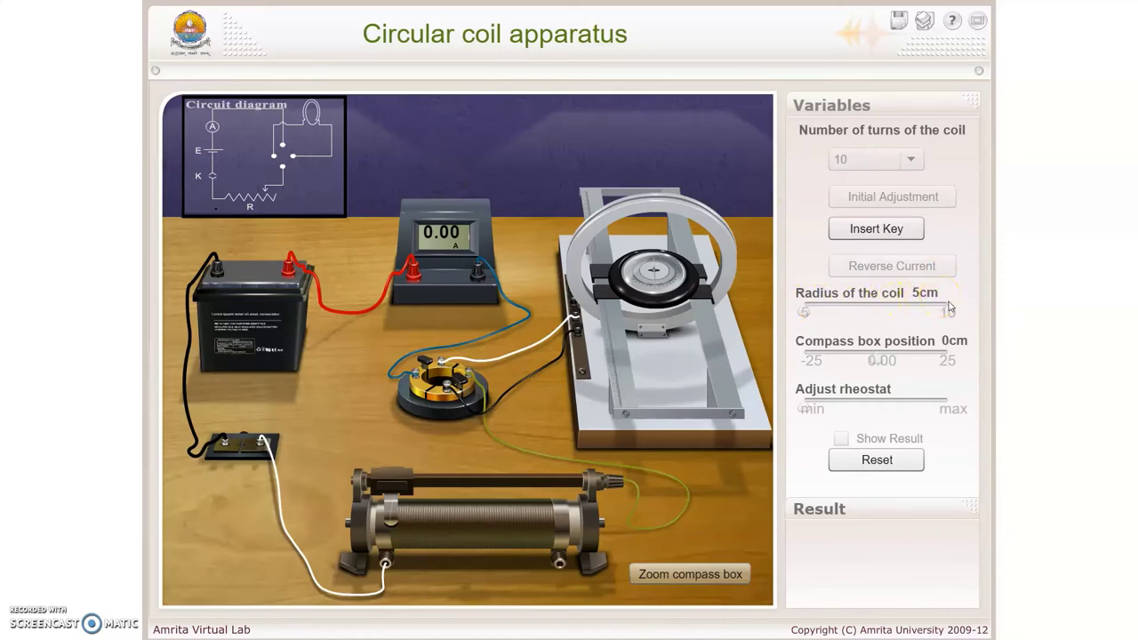
click(871, 232)
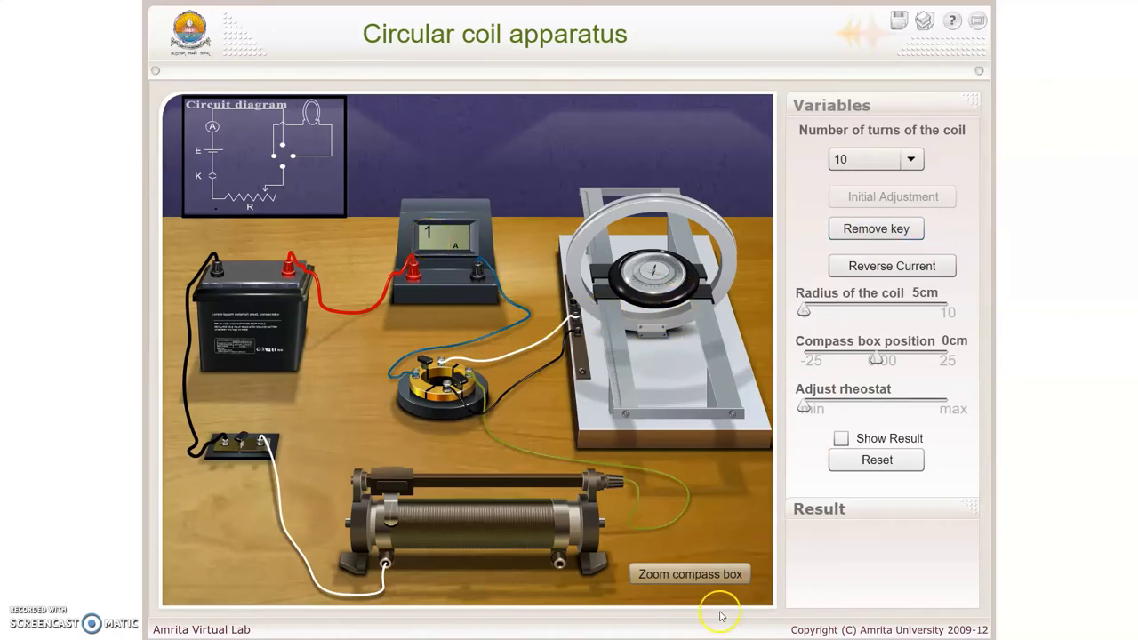
- Set the coil to 20 turns and adjust the rheostat until the zoomed compass shows a deflection of about 60°
click(699, 574)
click(730, 634)
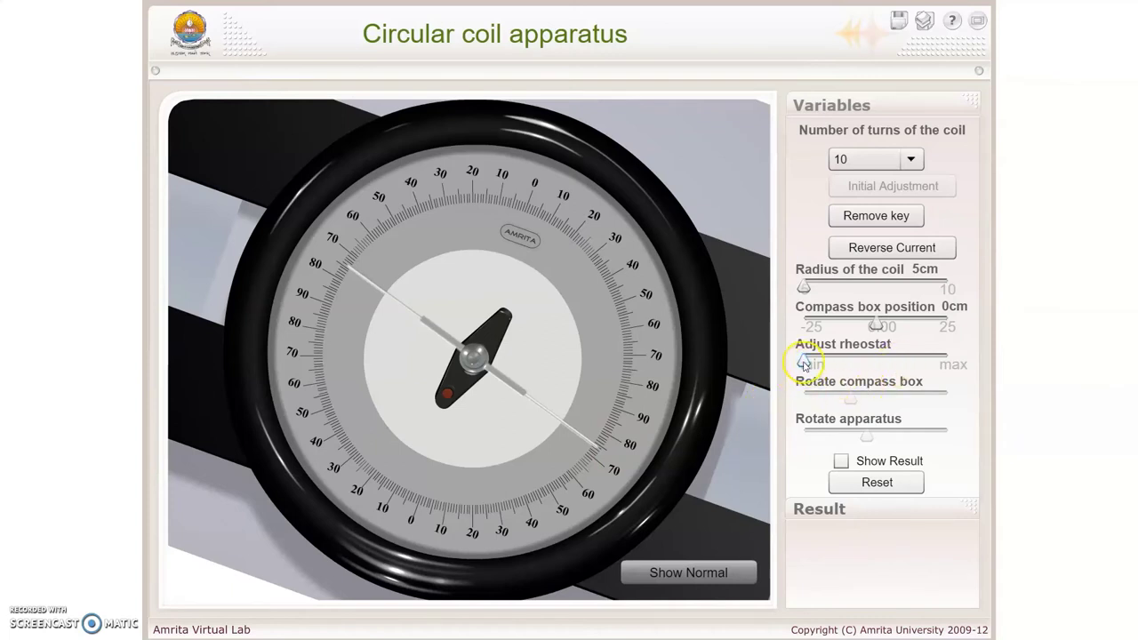
click(909, 164)
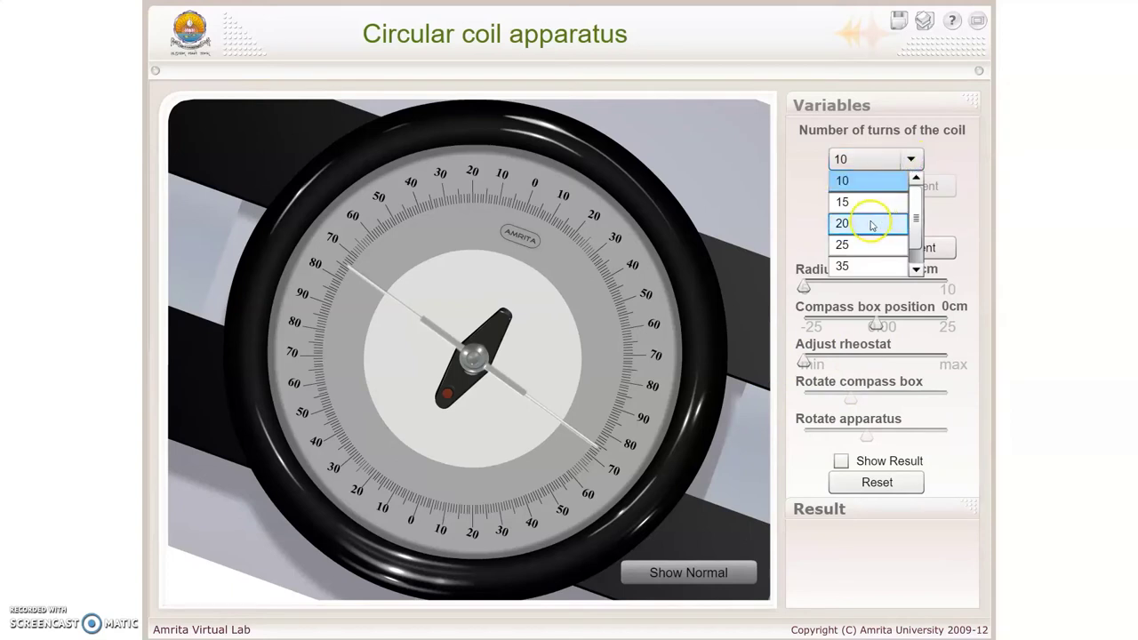
click(870, 223)
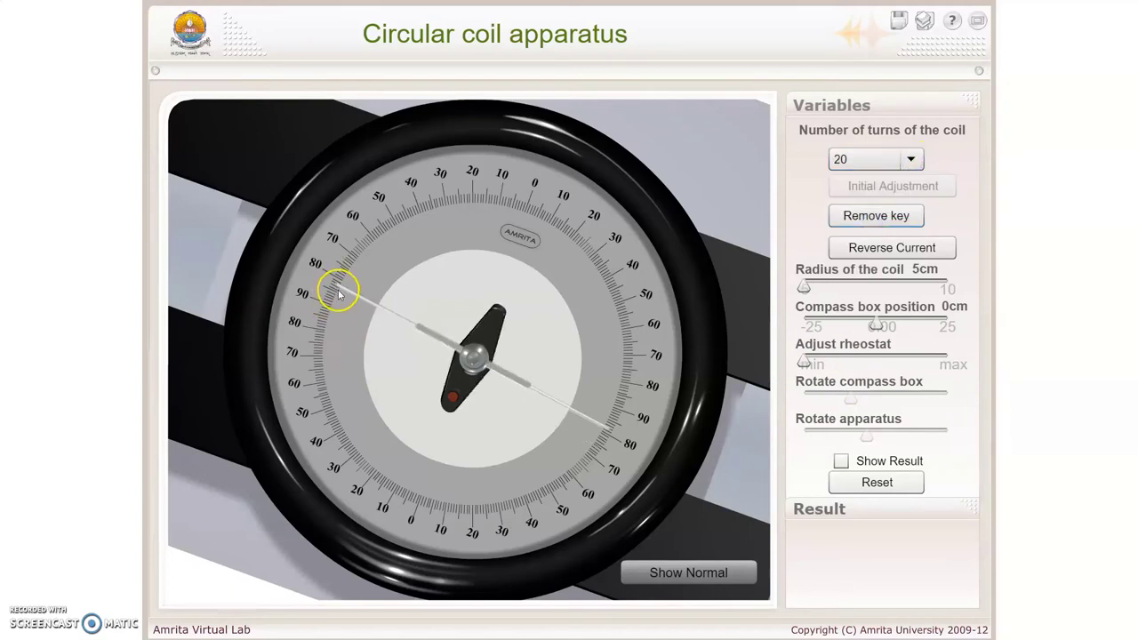
click(804, 363)
drag(804, 362, 828, 365)
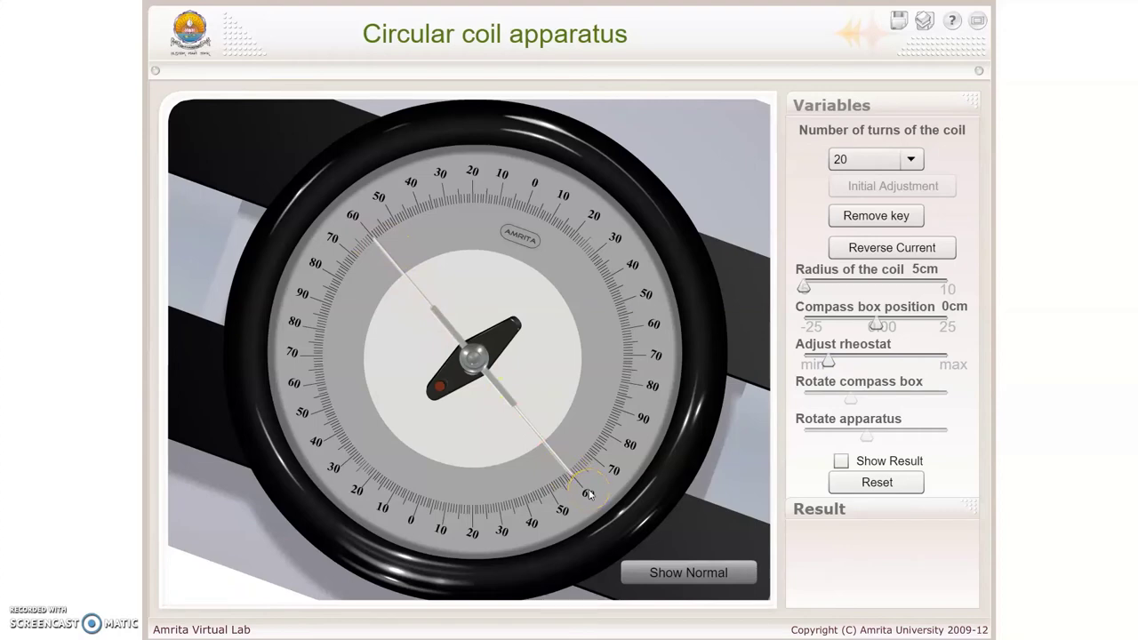
click(701, 576)
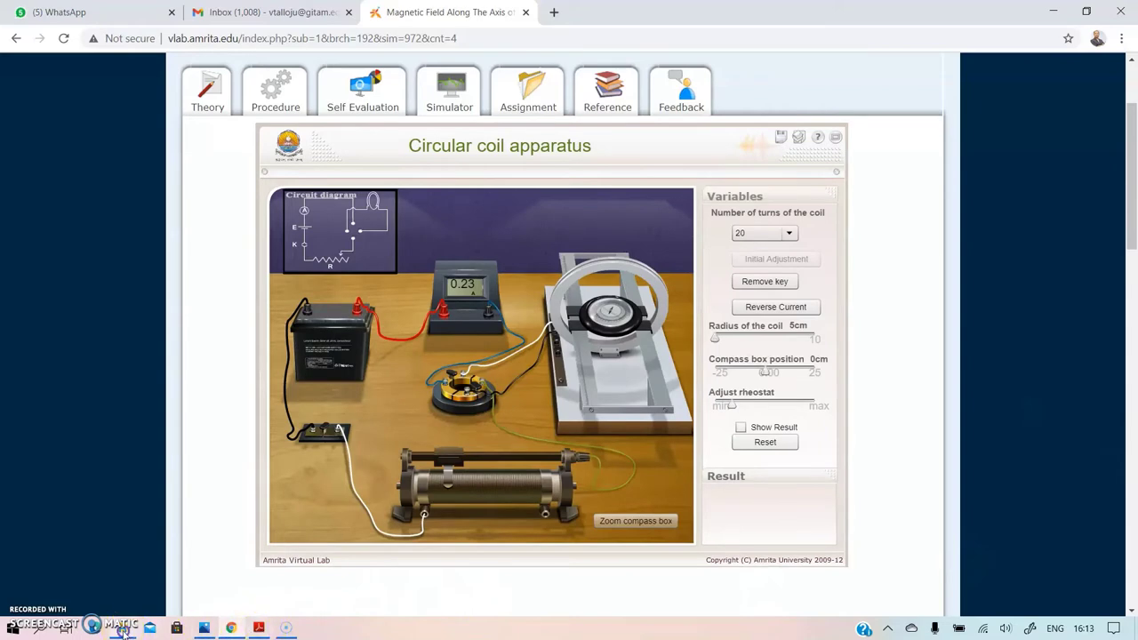
- Open the "stewart and gees experiment" presentation in PowerPoint and clear the old readings from the table on slide 15
click(123, 628)
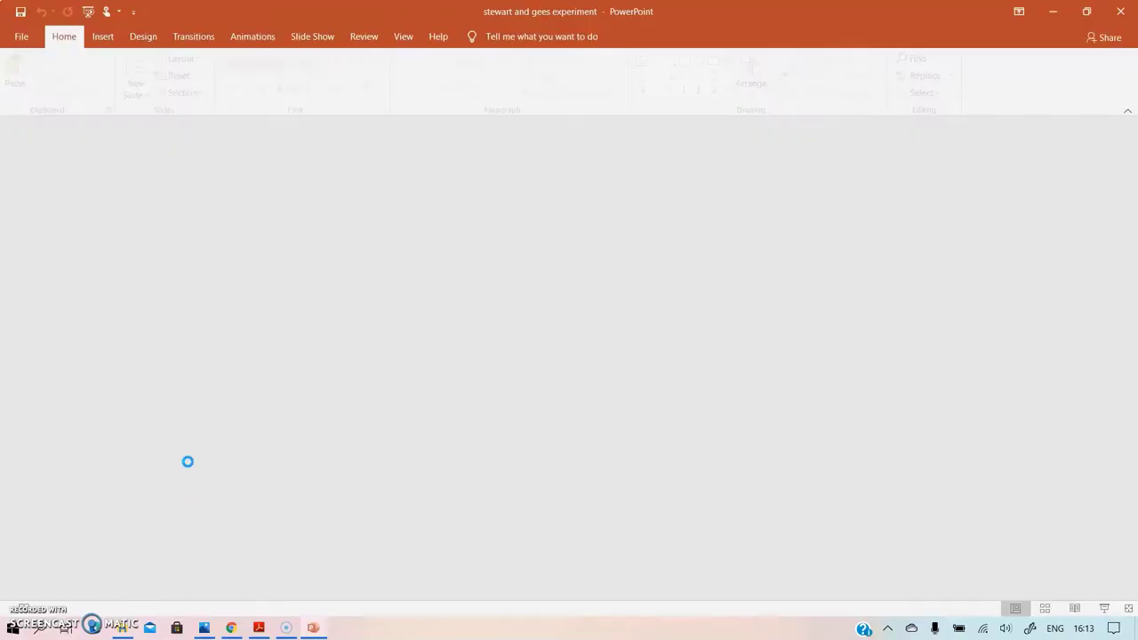
scroll(100, 373, down, 6)
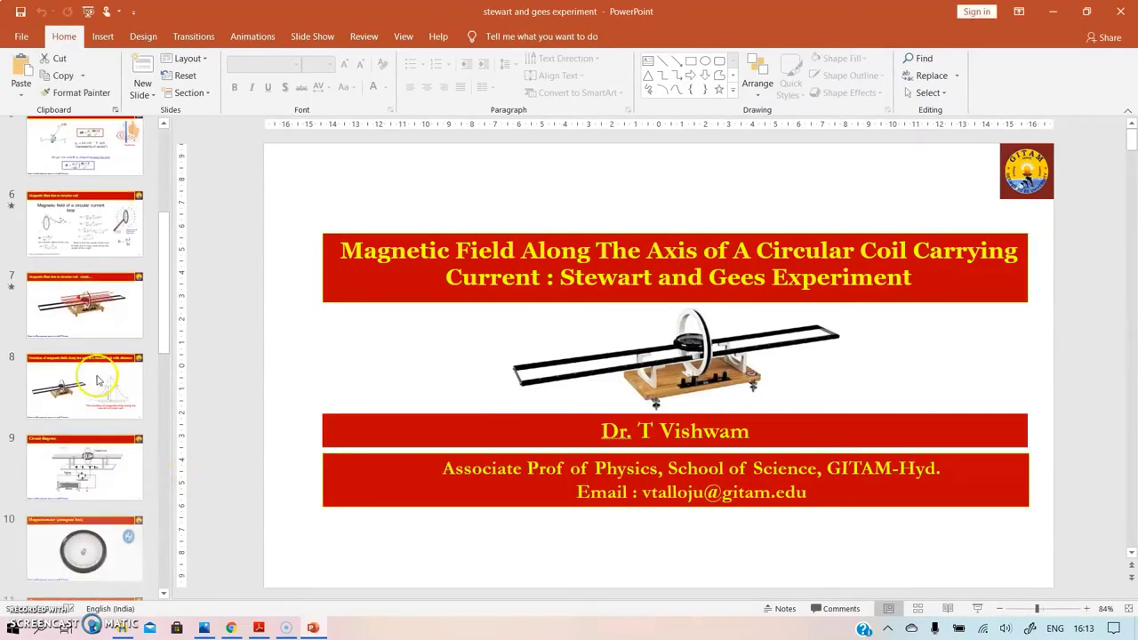
scroll(99, 383, down, 5)
click(94, 423)
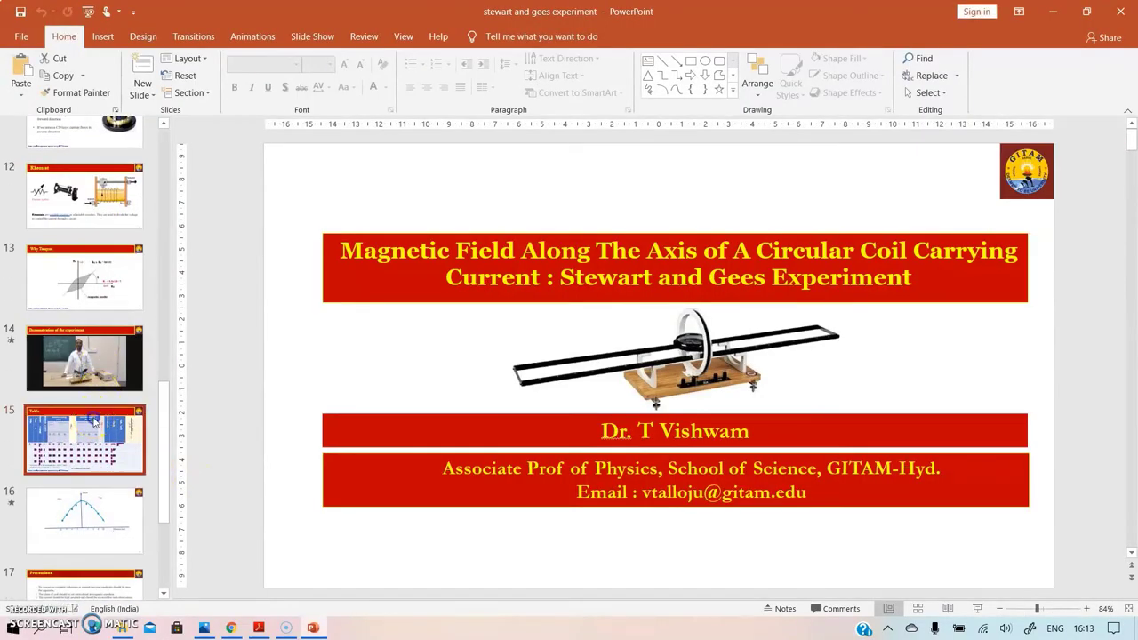
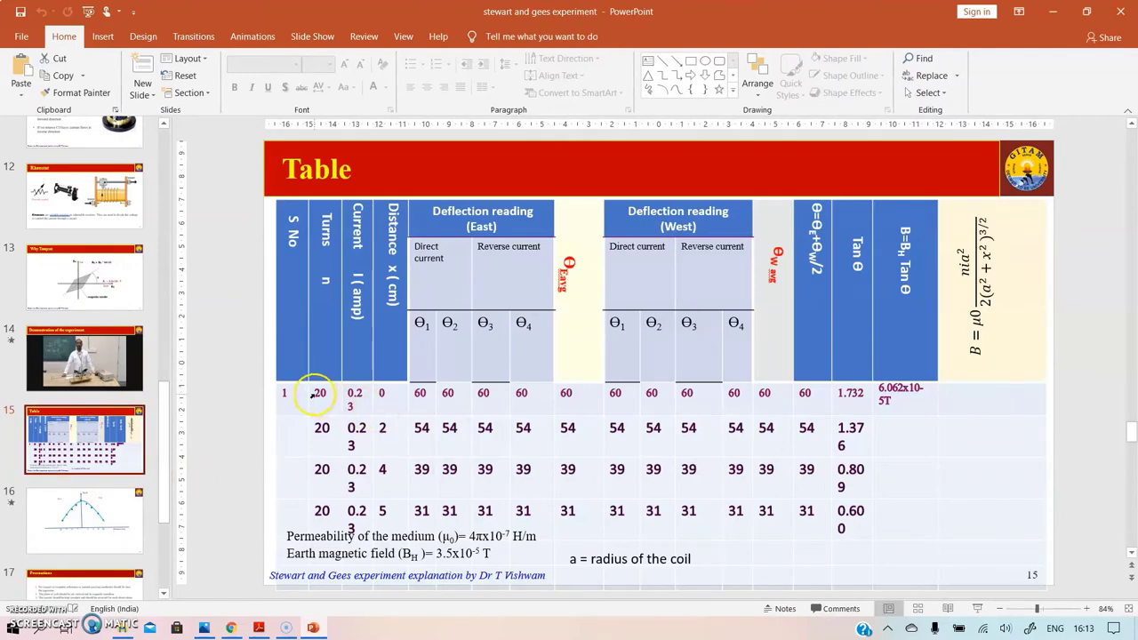
drag(319, 393, 898, 522)
key(Delete)
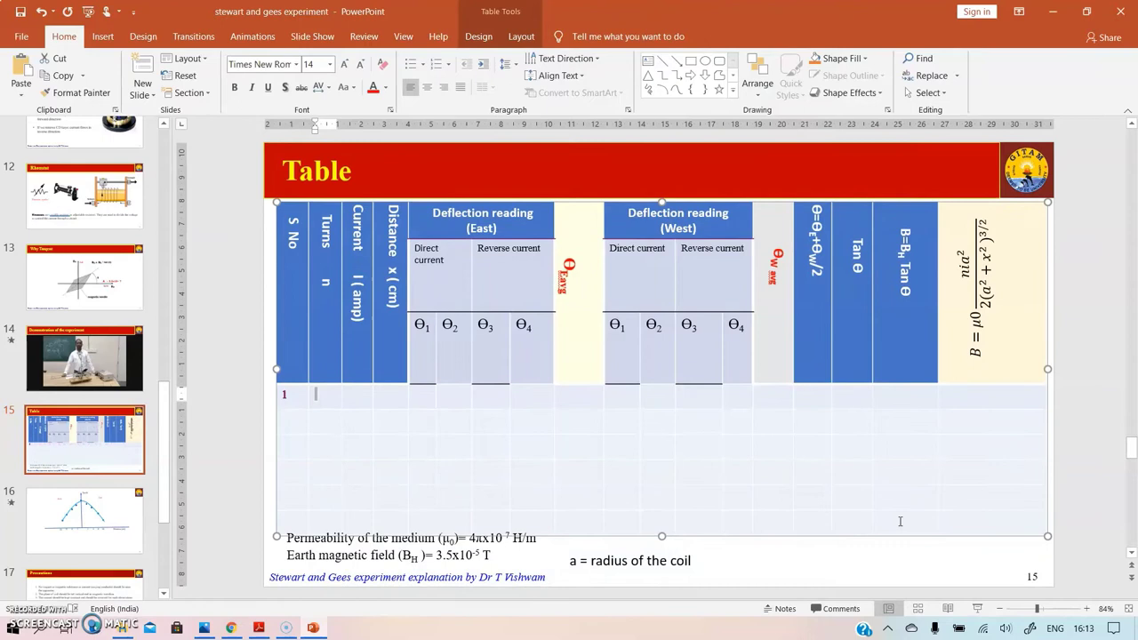
- Fill the first table row with 20 turns, a current of 0.23 A and a distance of 0 cm
click(328, 396)
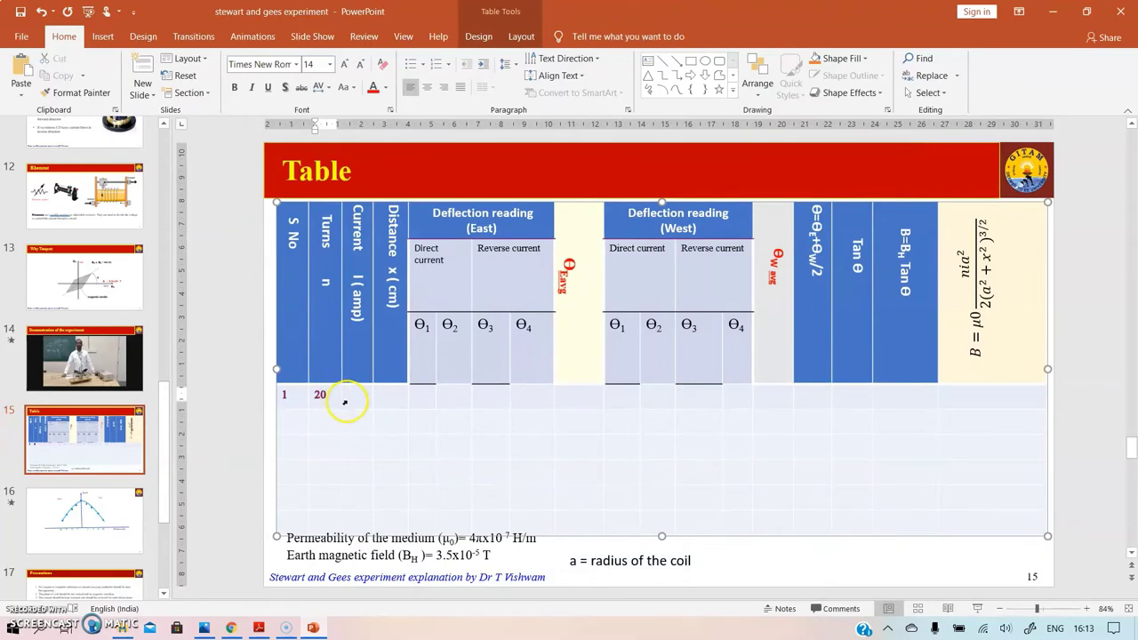
click(353, 399)
text(0.23)
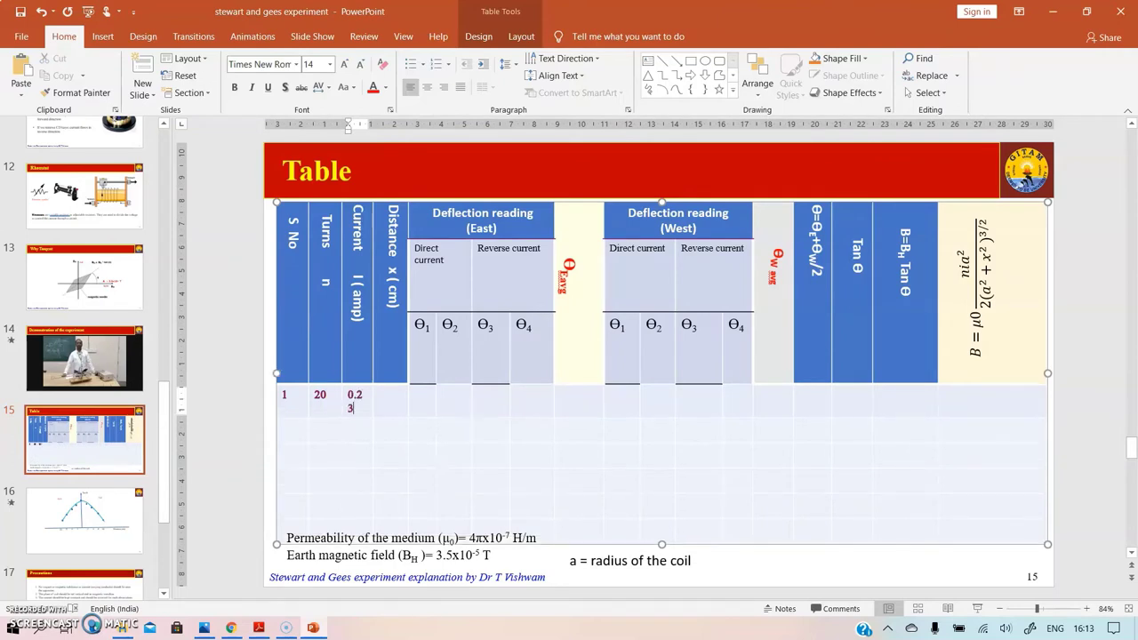
click(387, 400)
text(0)
- Switch to the browser simulator, read the compass deflection in the zoomed full-screen view, and return to the PowerPoint table
click(257, 628)
click(232, 628)
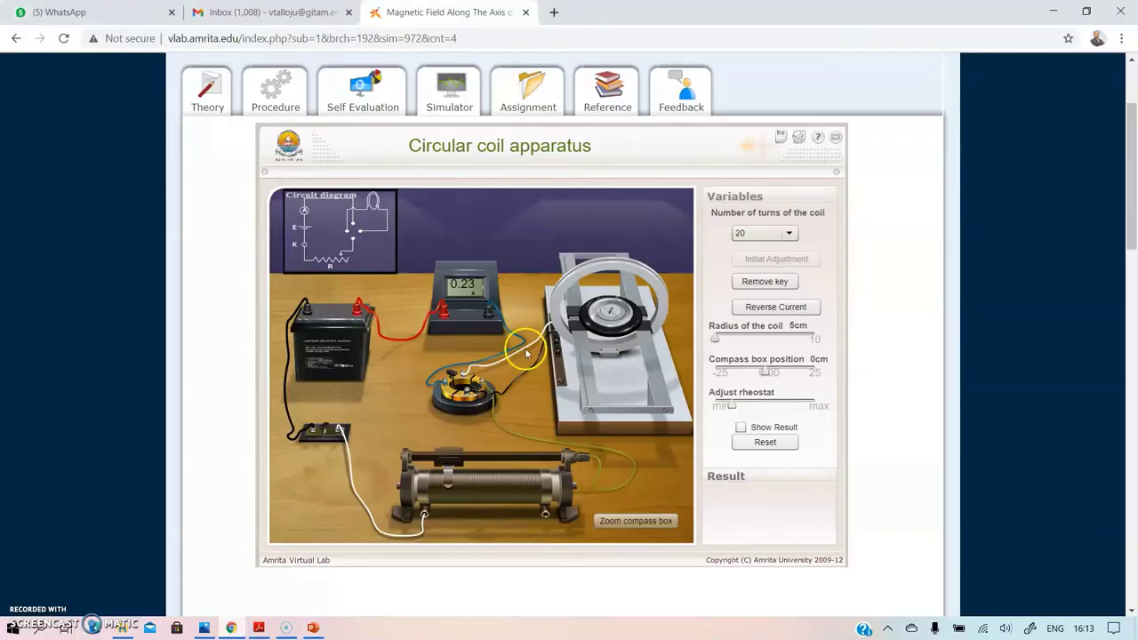
click(607, 523)
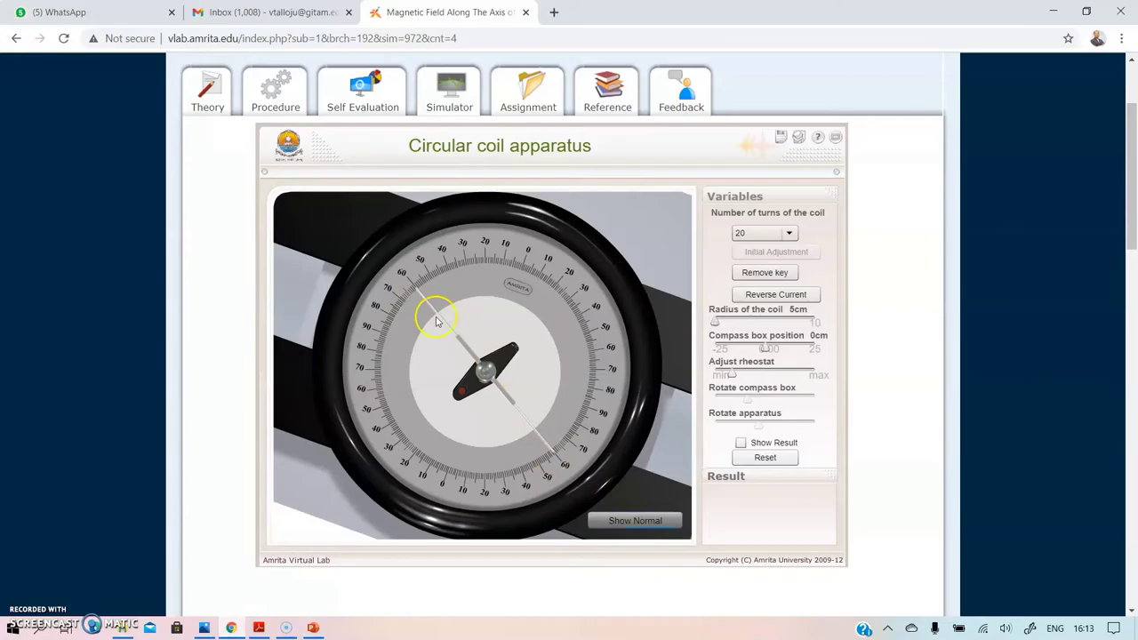
click(837, 138)
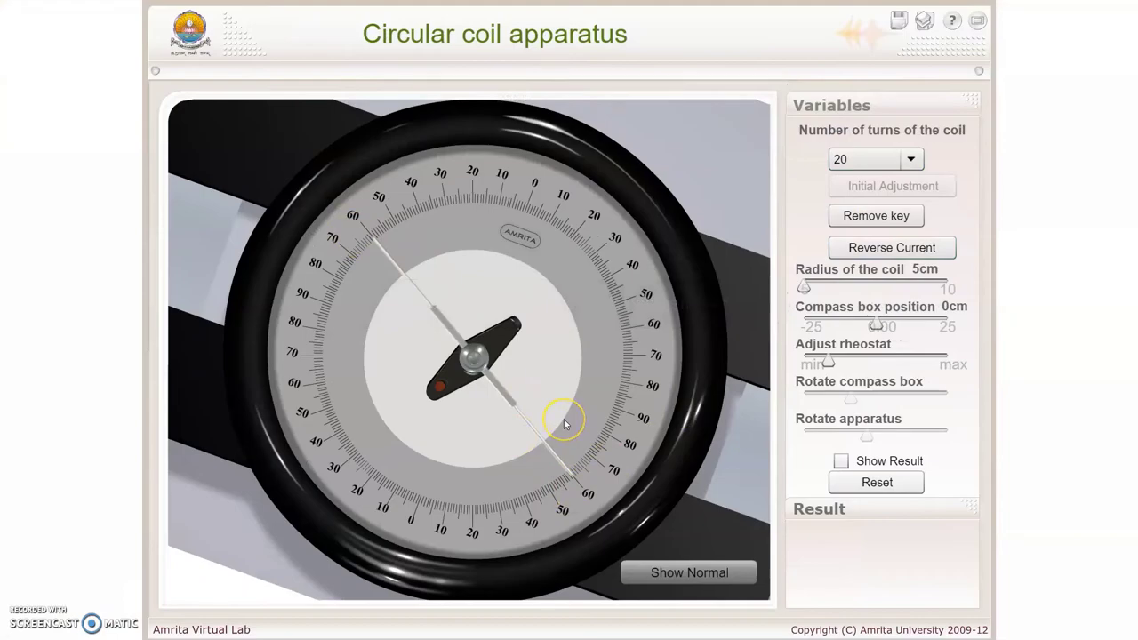
key(Escape)
click(311, 627)
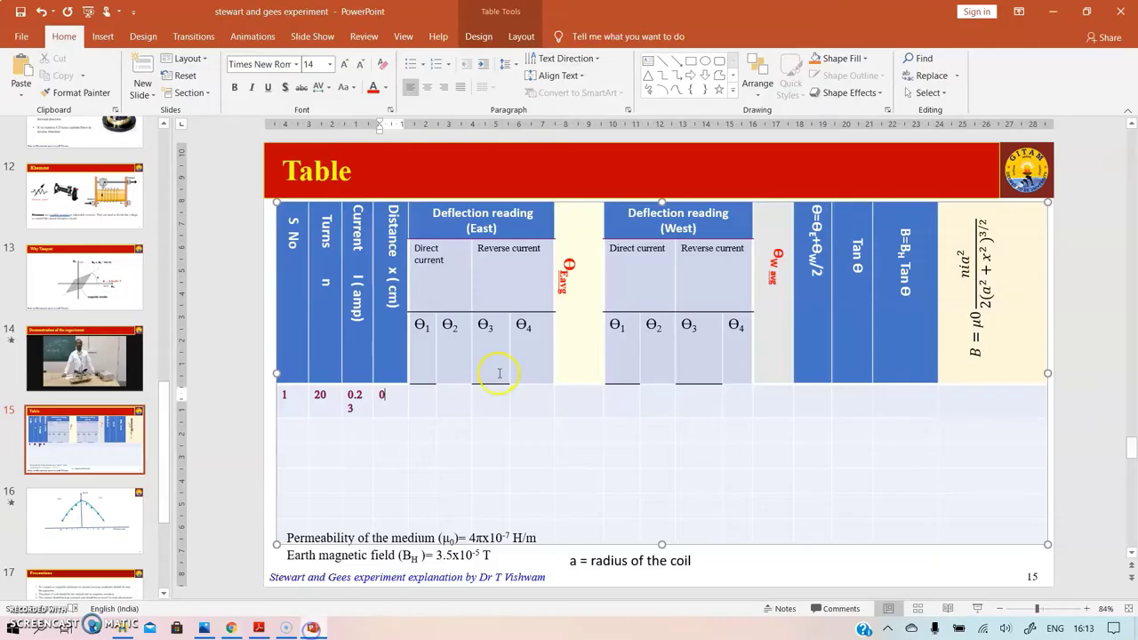
- Enter 60 for both East direct-current deflections, Θ1 and Θ2, in the first table row
click(424, 401)
text(60)
click(460, 398)
text(60)
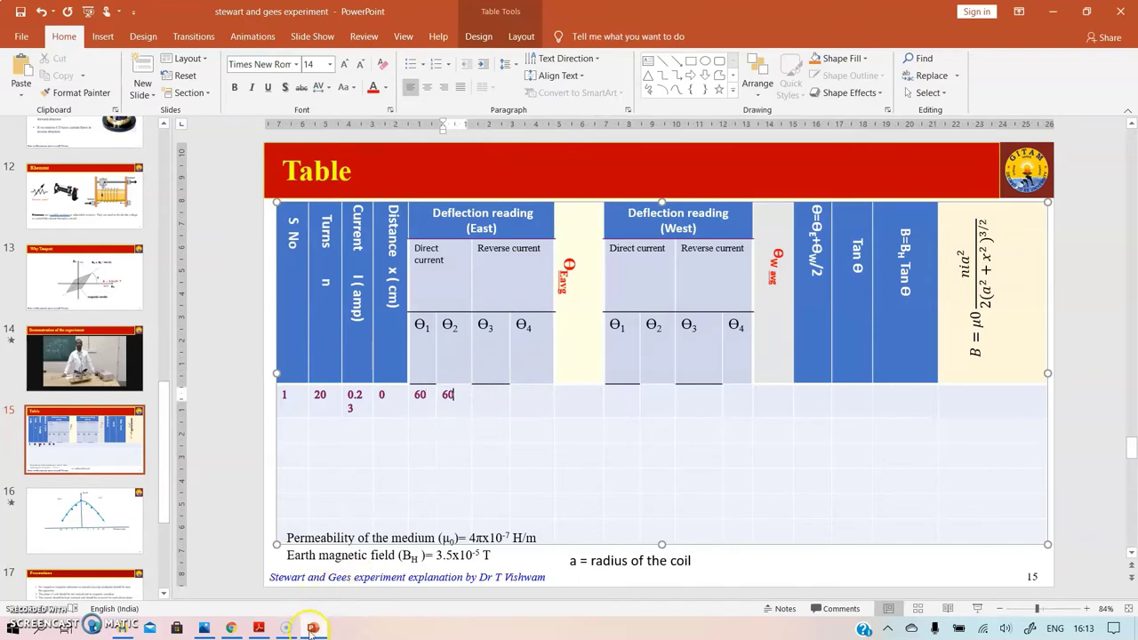
- Switch to the browser simulator and reverse the current through the coil
mouse_move(243, 633)
click(204, 539)
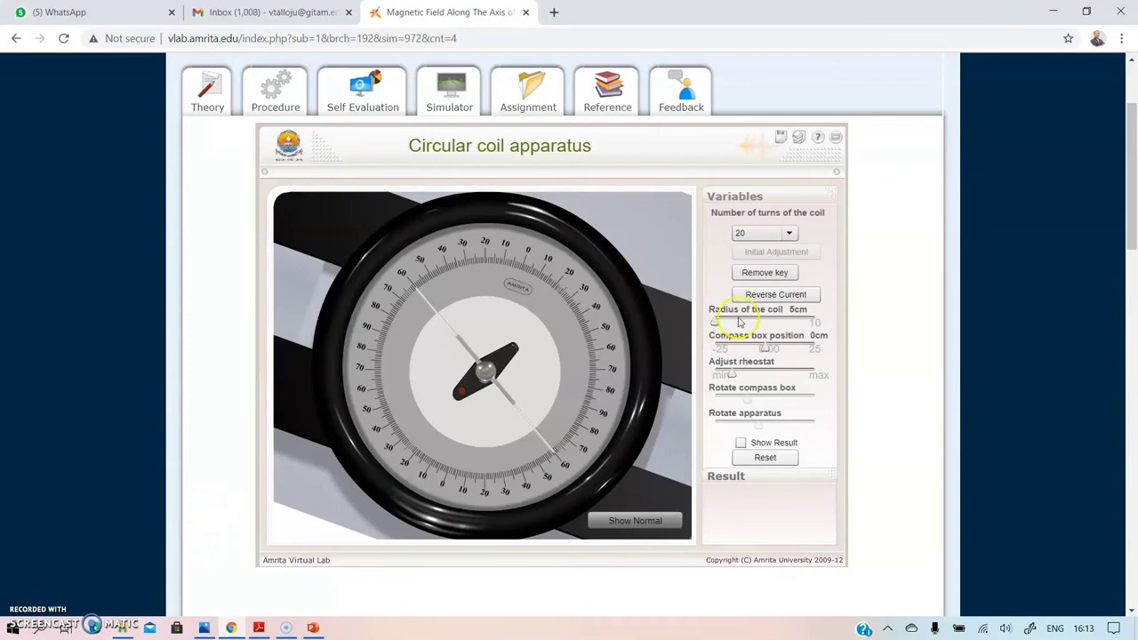
click(768, 294)
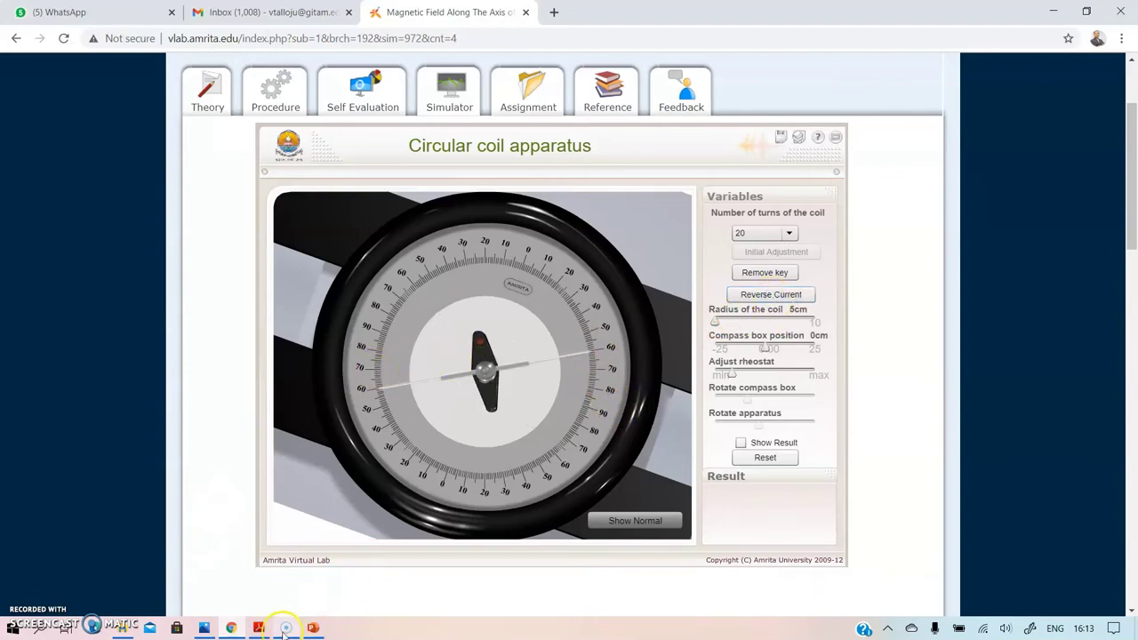
- Return to PowerPoint and enter 60 for the East reverse-current deflections Θ3 and Θ4 and the East average in the first row
click(313, 627)
click(495, 403)
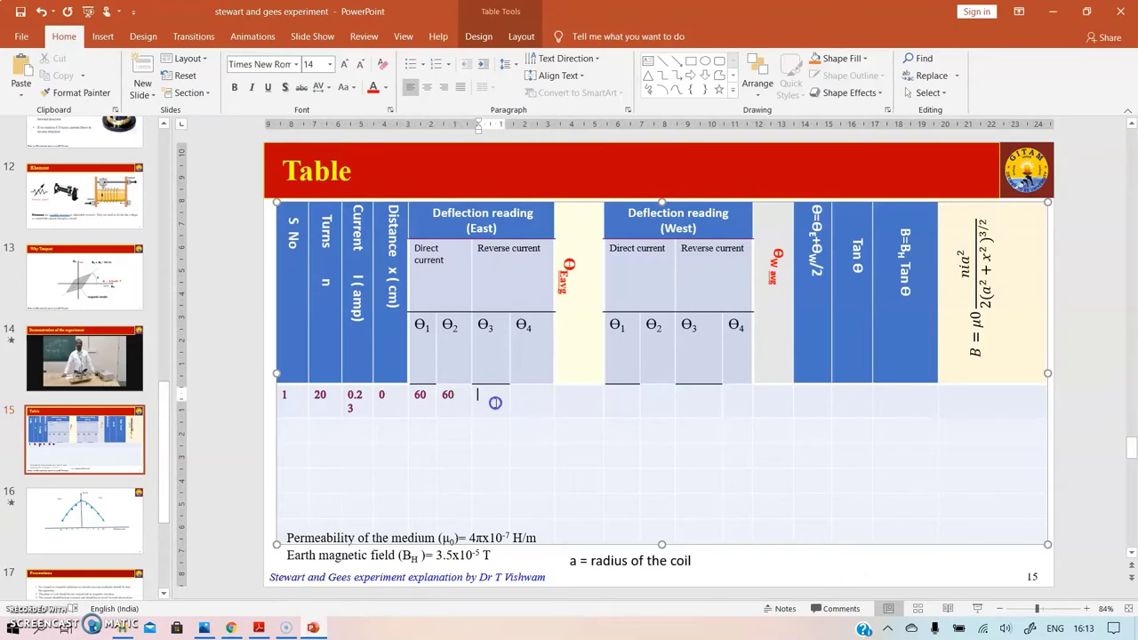
text(60)
click(536, 402)
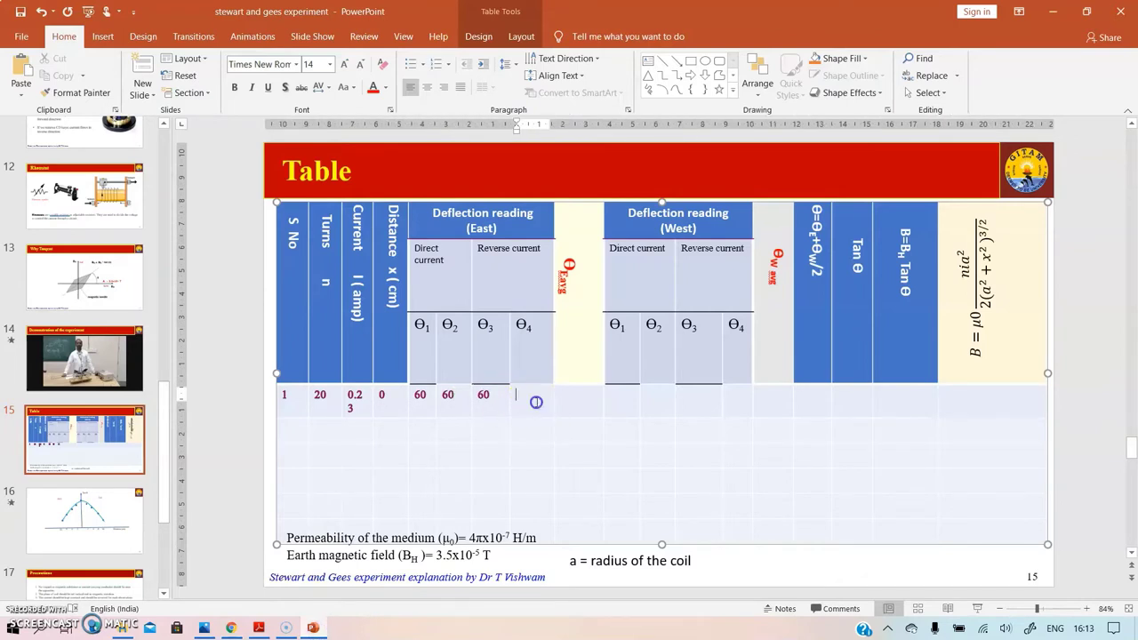
text(60)
click(575, 403)
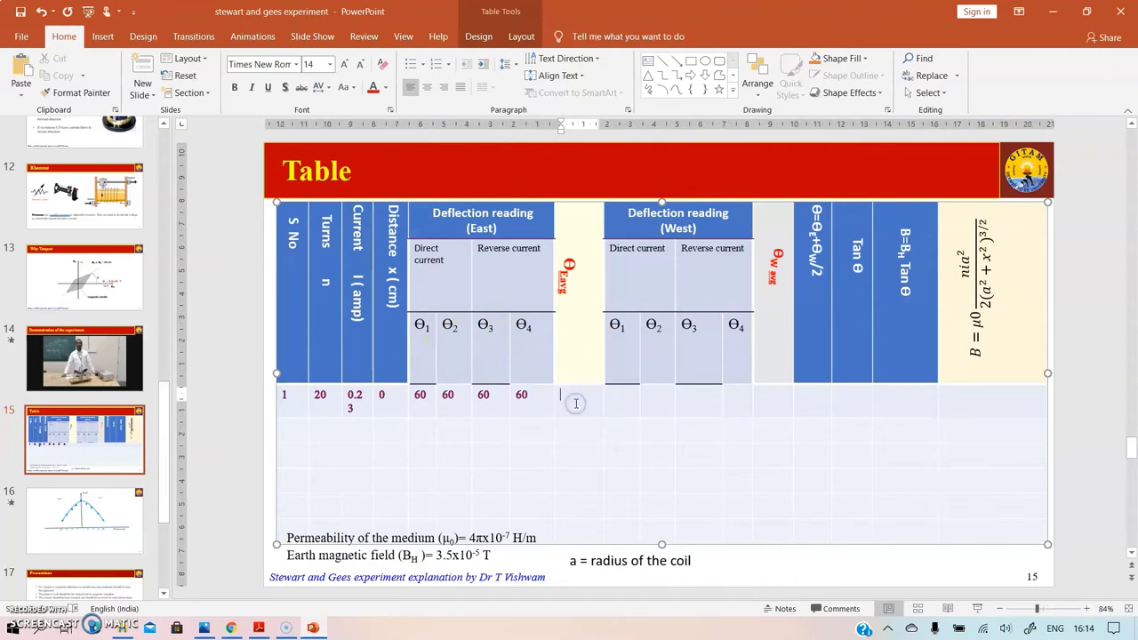
text(60)
- Fill the first row's West deflections Θ1 to Θ4 and the West average with 60
click(624, 401)
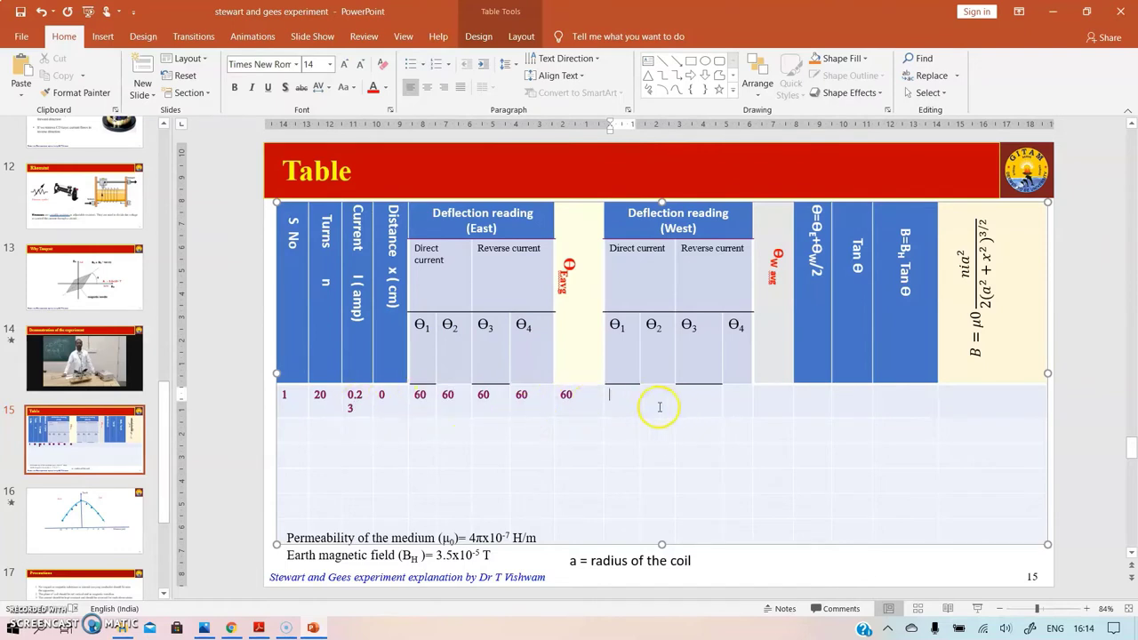
text(60)
click(662, 401)
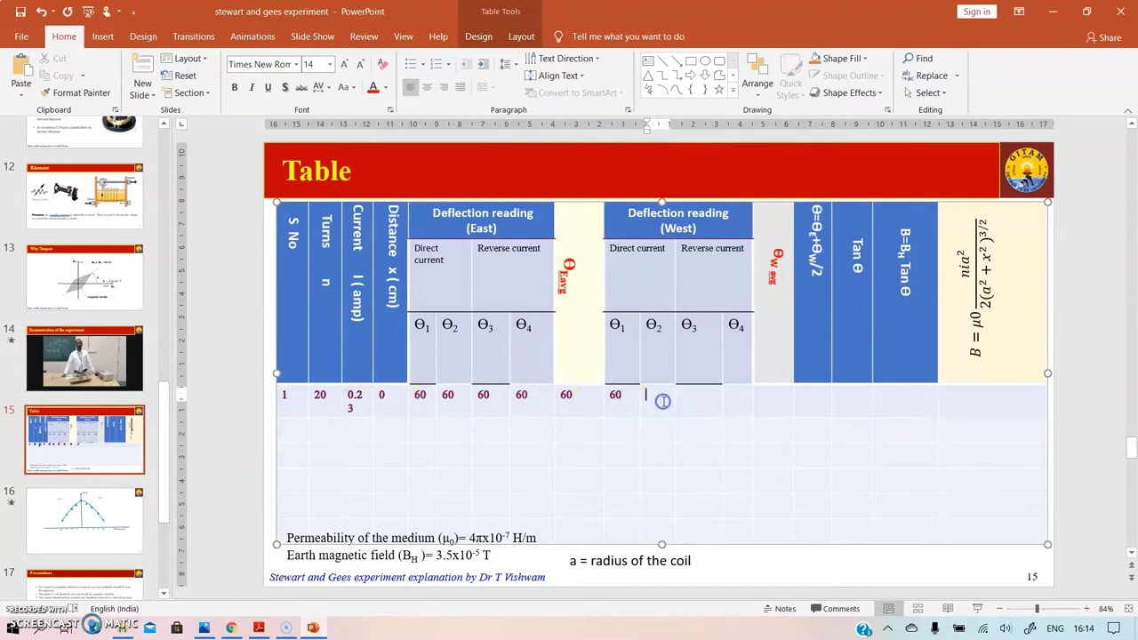
text(60)
click(692, 407)
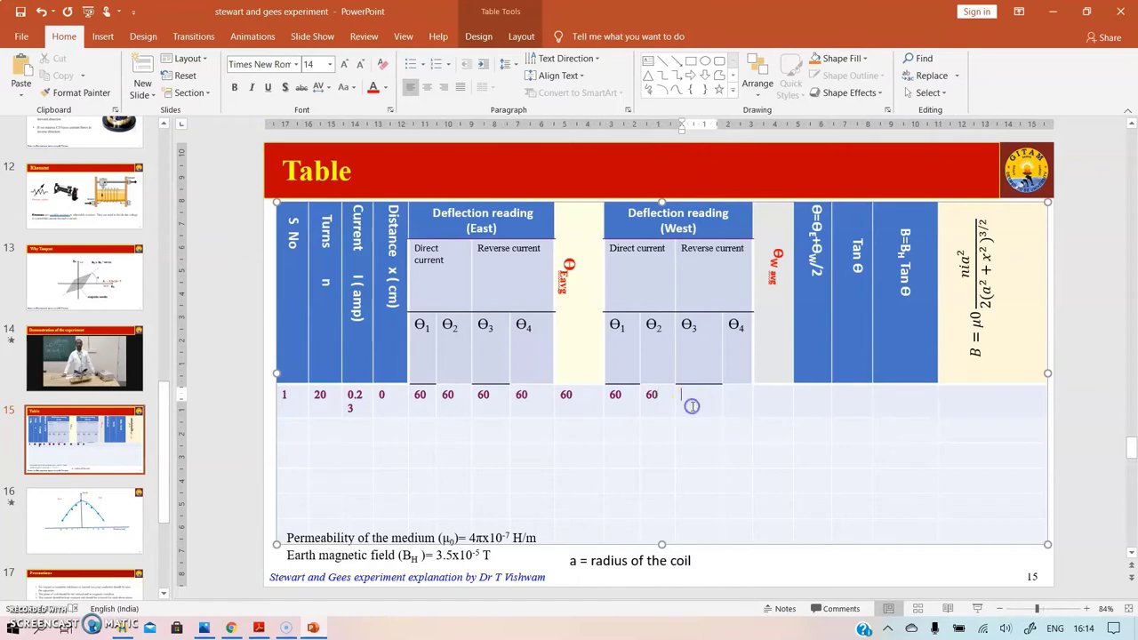
text(60)
click(730, 401)
text(60)
click(769, 399)
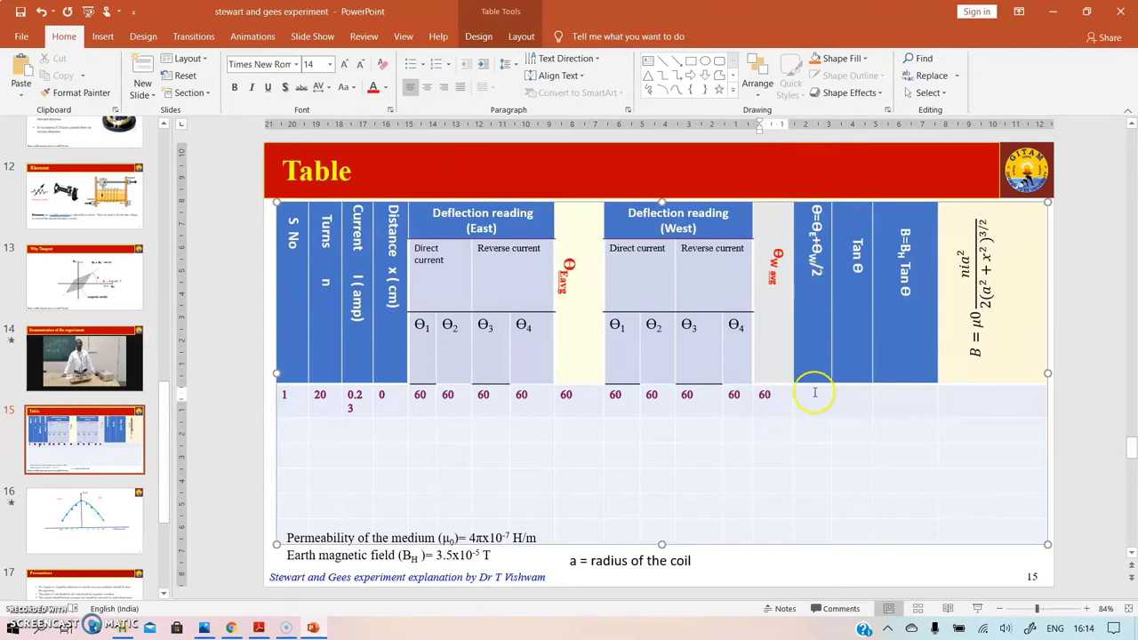
- Complete the first row with a mean deflection of 60, Tan Θ of 1.732 and B=BH Tan Θ of 6.062x10-5
click(808, 401)
text(60)
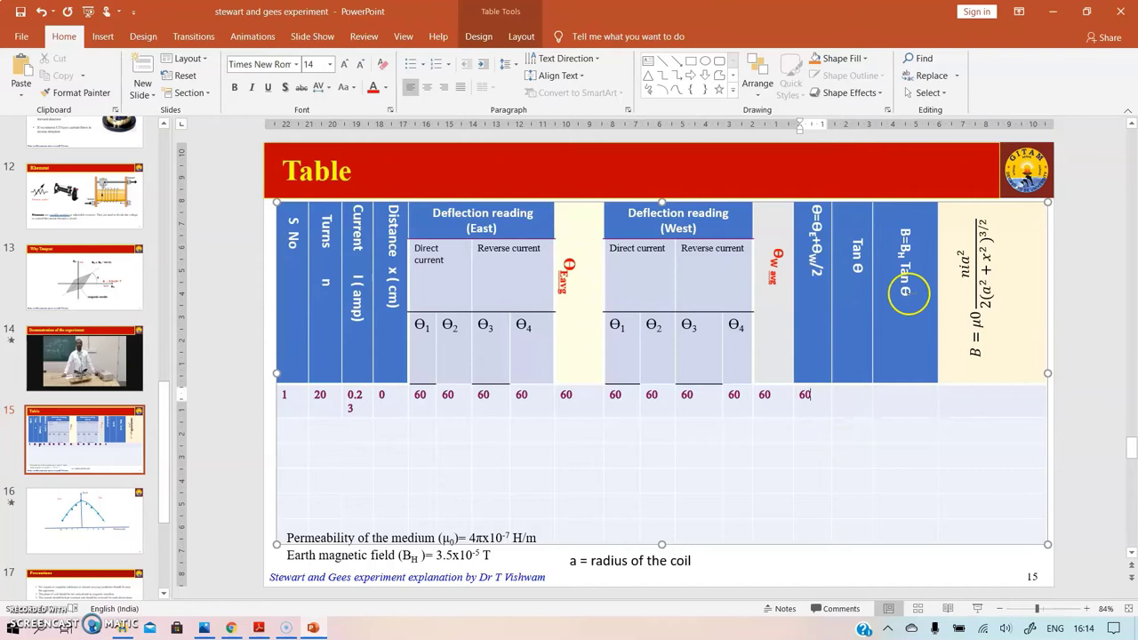
click(851, 397)
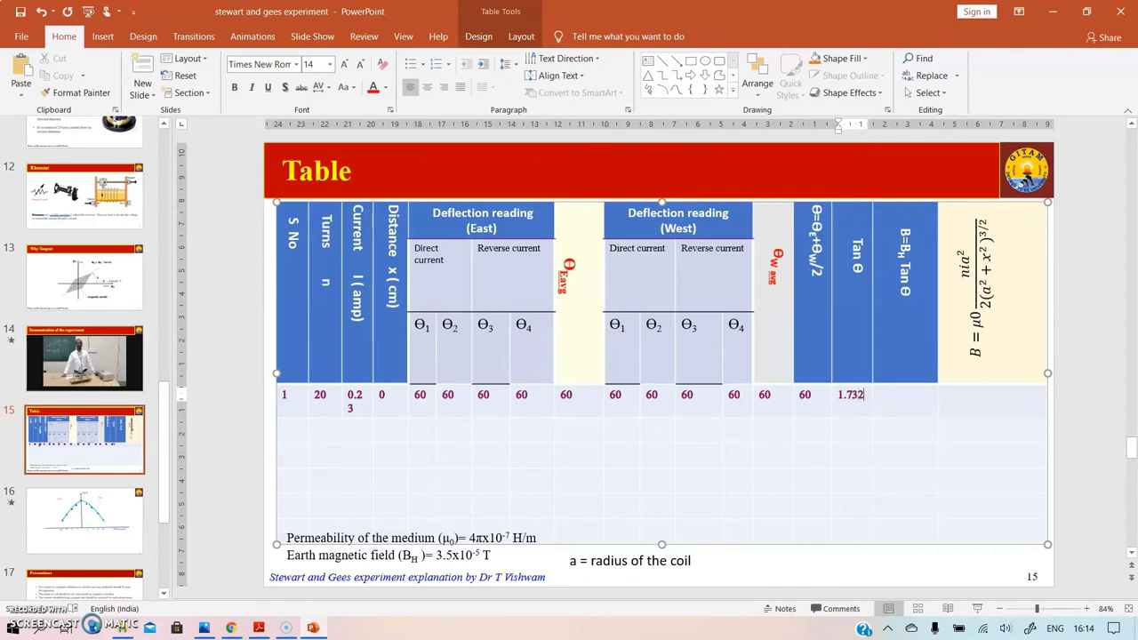
click(897, 400)
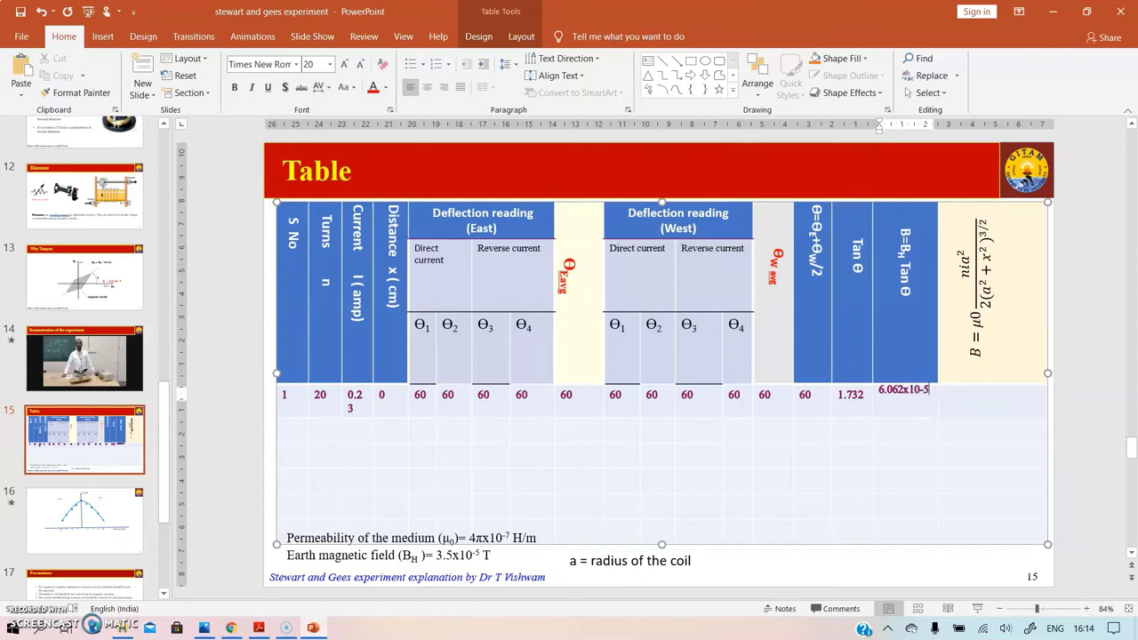
- Move the compass box to 2 cm in the browser simulator, then read the ammeter and the zoomed compass in full screen
click(387, 430)
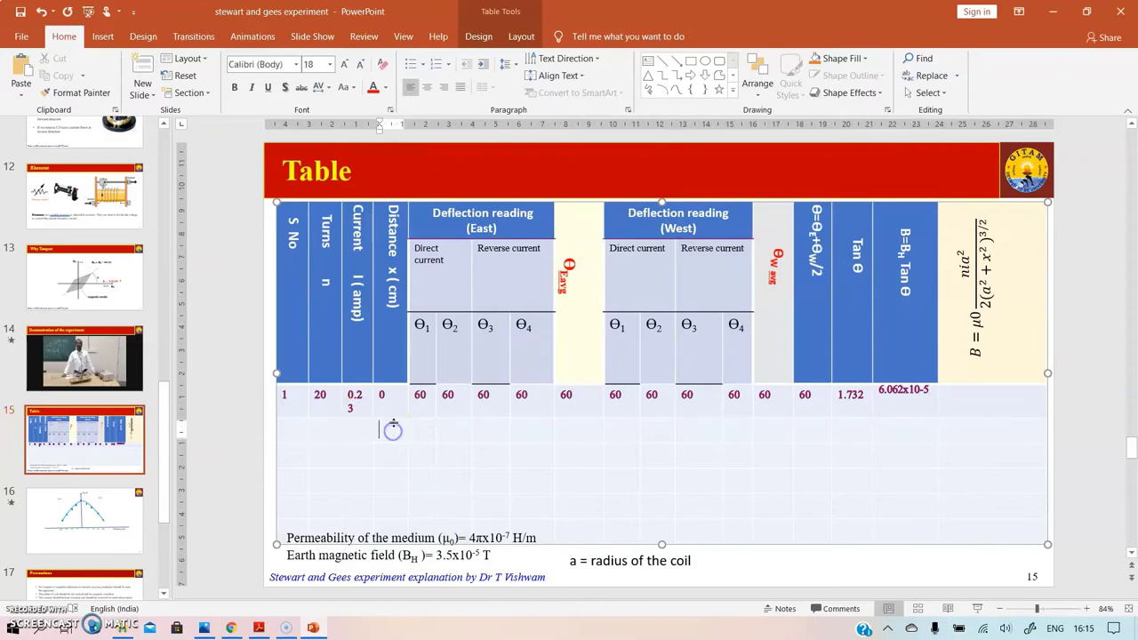
click(241, 627)
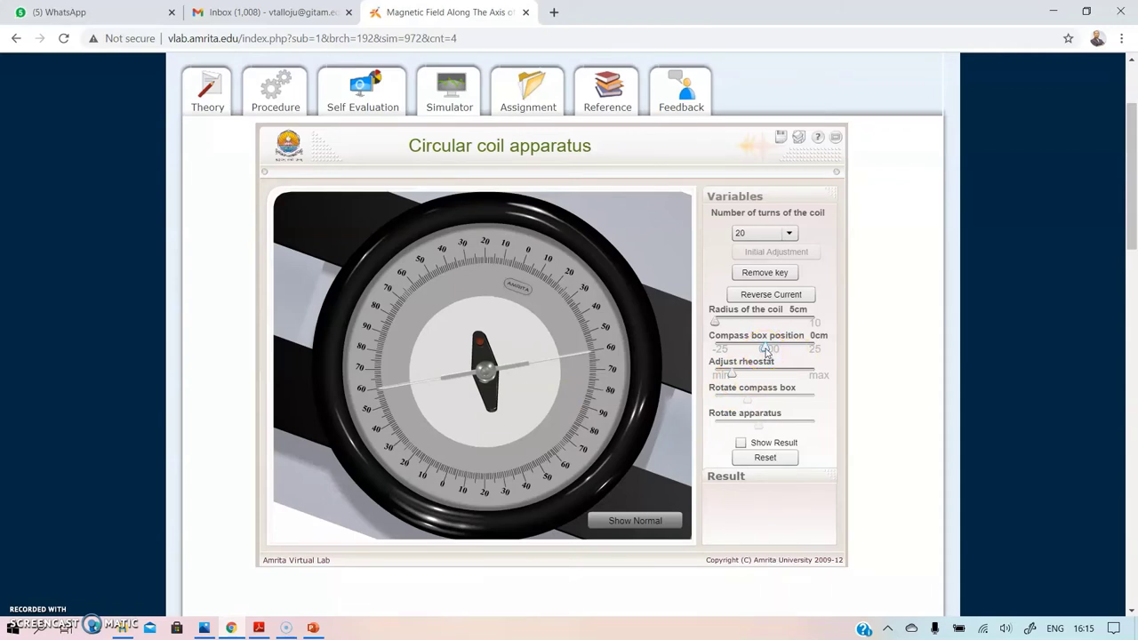
drag(767, 349, 771, 352)
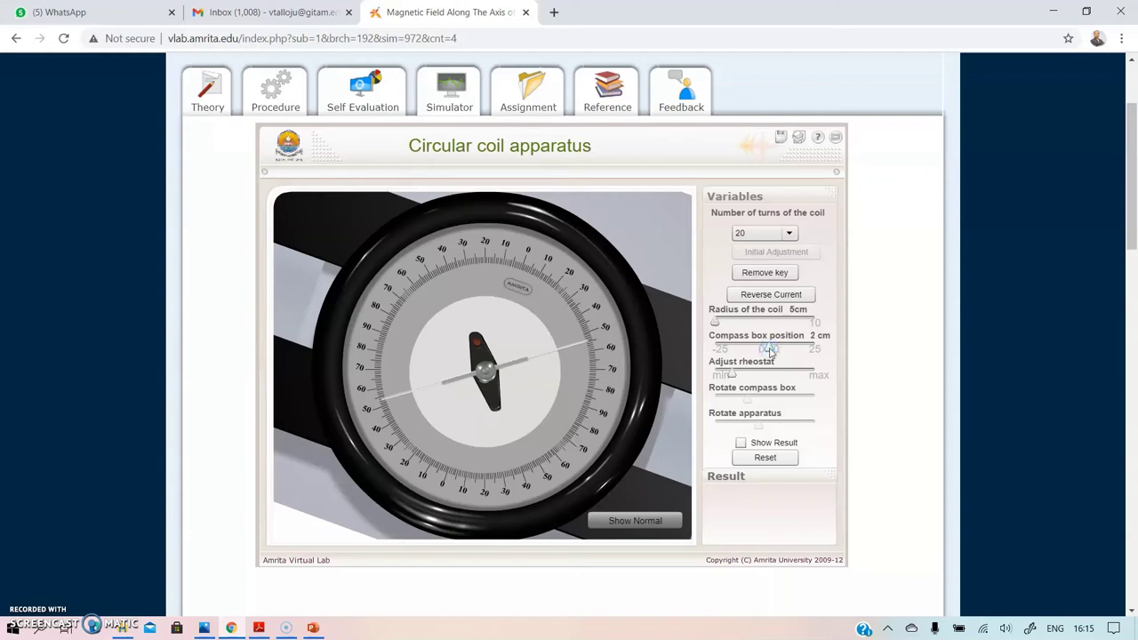
click(614, 519)
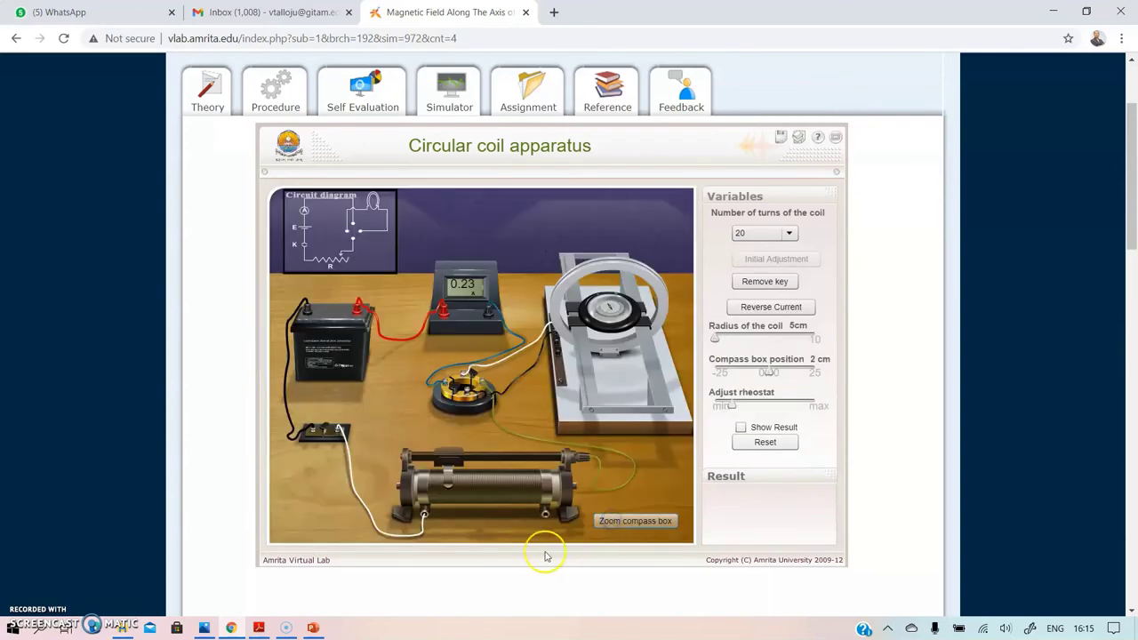
click(637, 522)
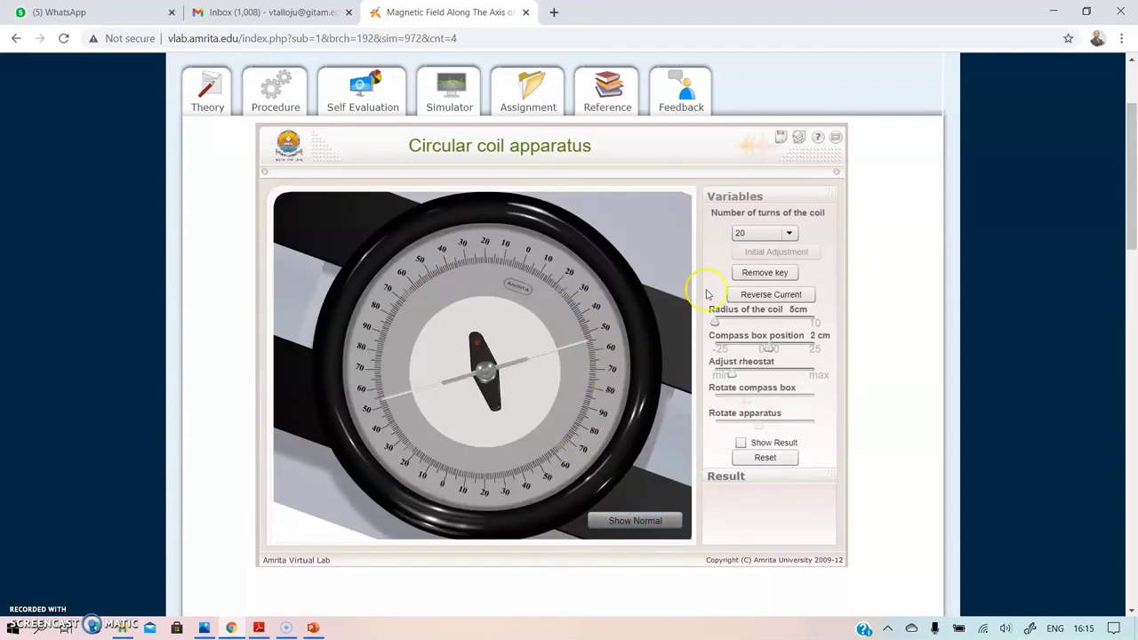
click(837, 138)
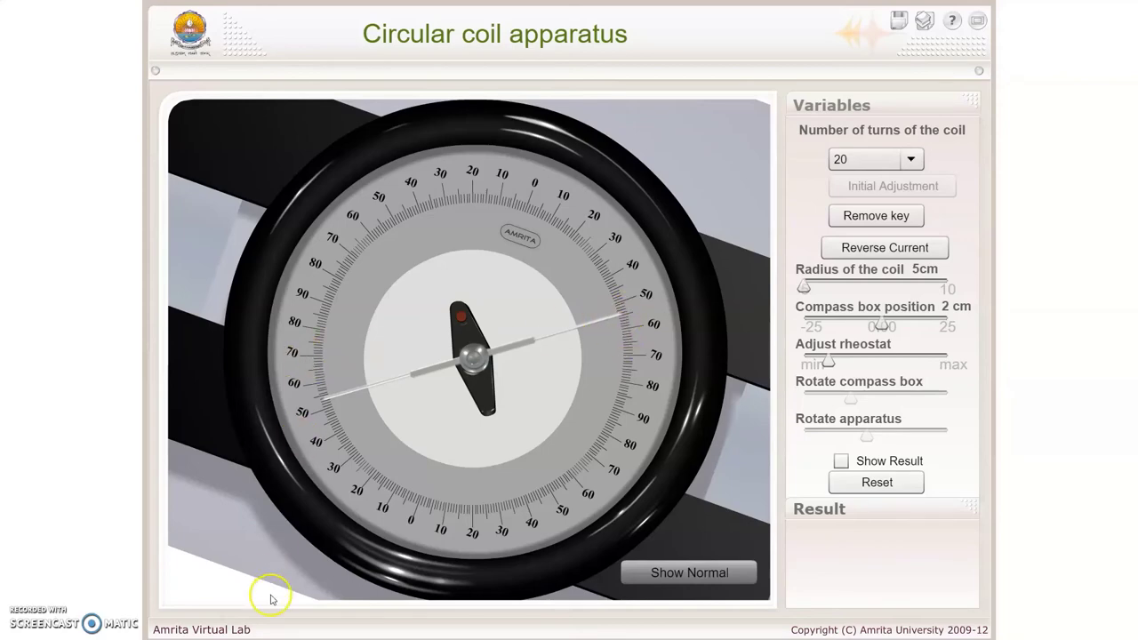
key(Escape)
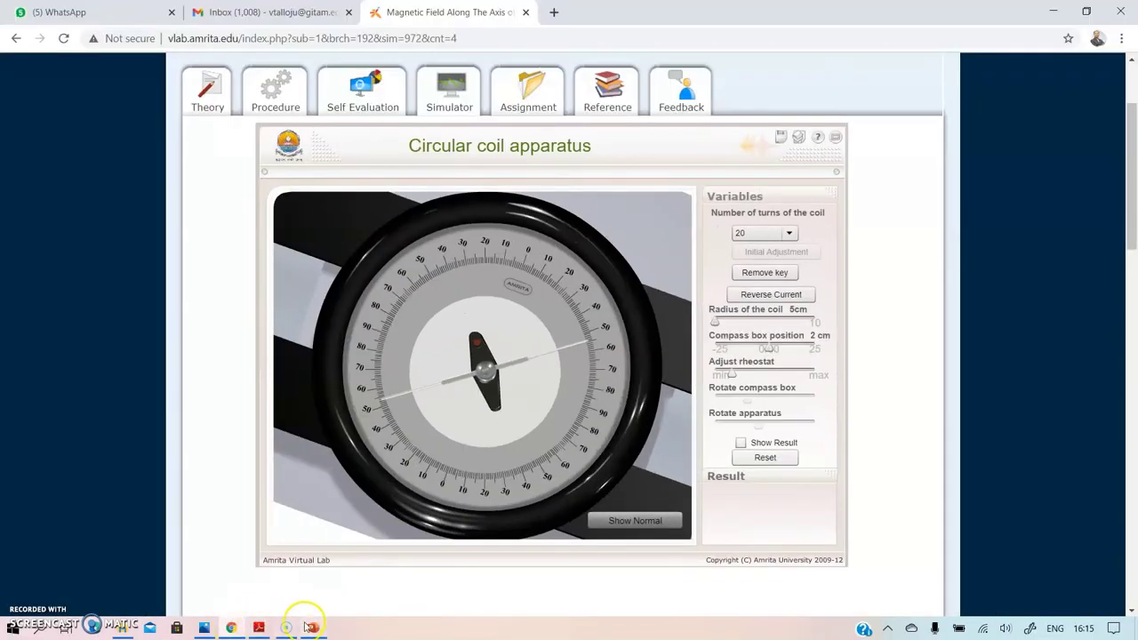
- Return to PowerPoint and enter a distance of 2 and East direct-current deflections Θ1 and Θ2 of 54 in the second row
click(308, 628)
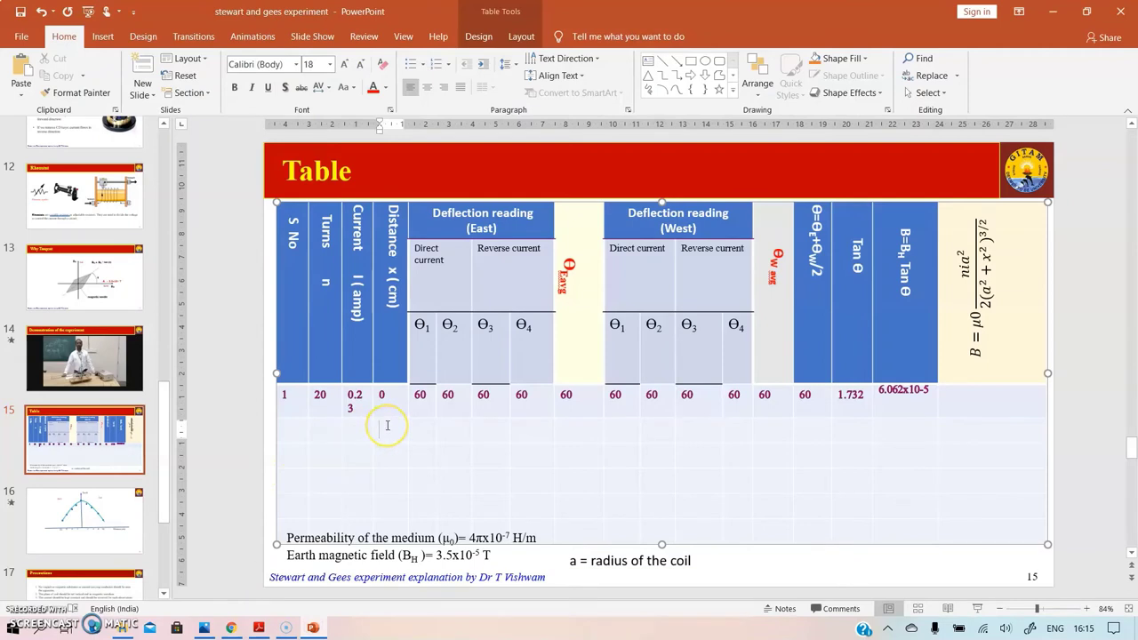
click(426, 431)
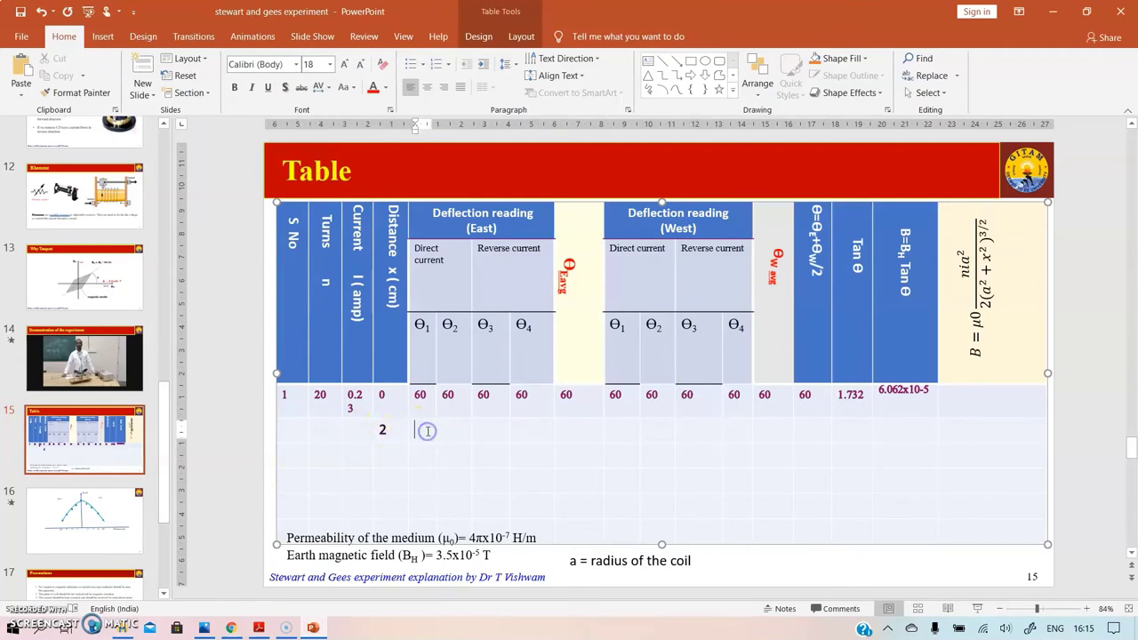
text(54)
click(451, 429)
text(54)
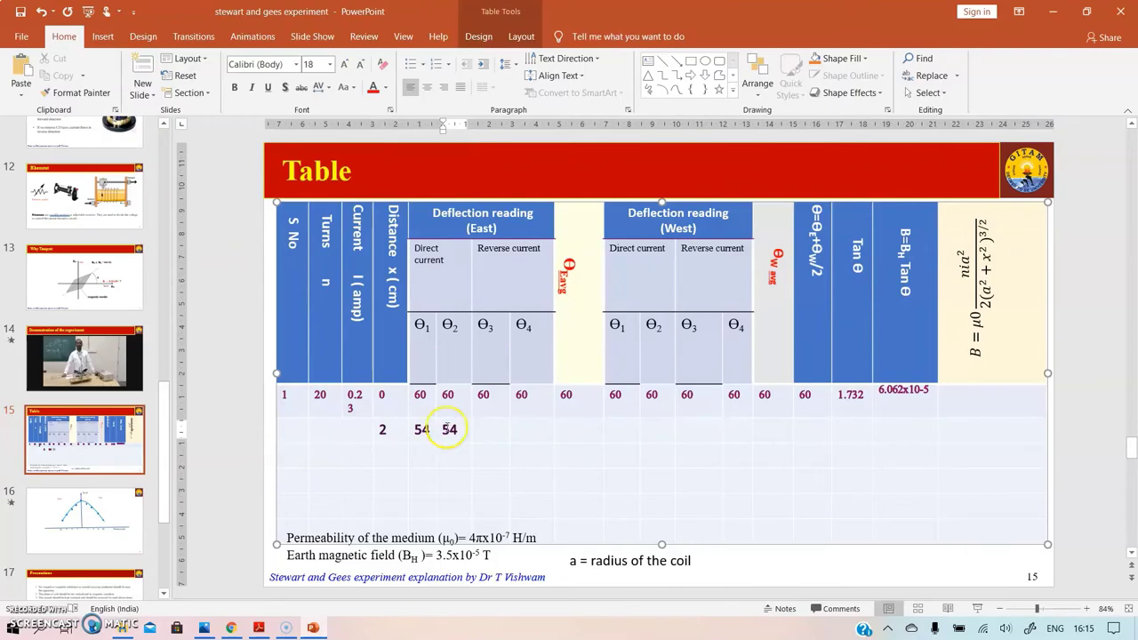
- Reverse the current in the browser simulator and record 54 for East Θ3, Θ4 and the East average in PowerPoint's second table row
click(230, 629)
click(785, 295)
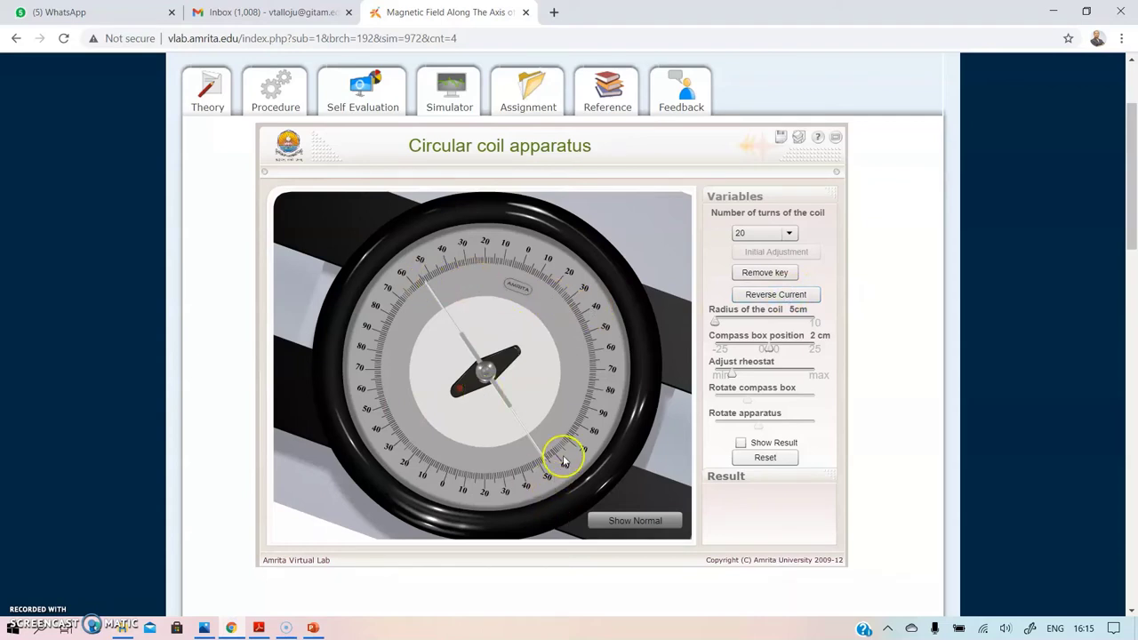
click(302, 627)
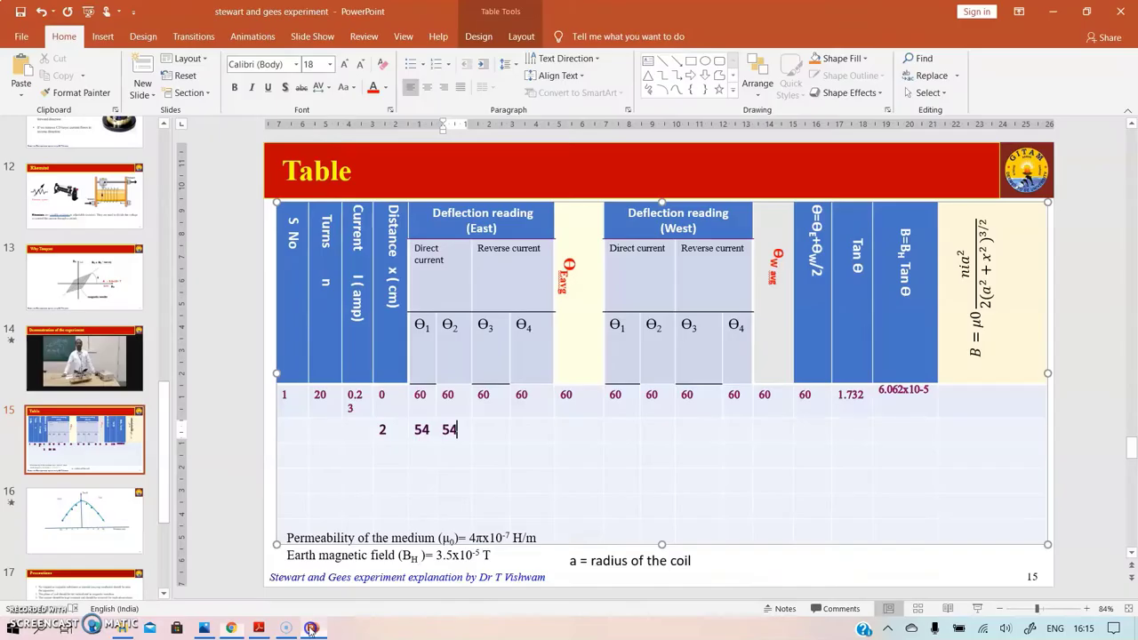
click(485, 429)
text(54)
click(531, 429)
text(54)
click(578, 432)
text(5)
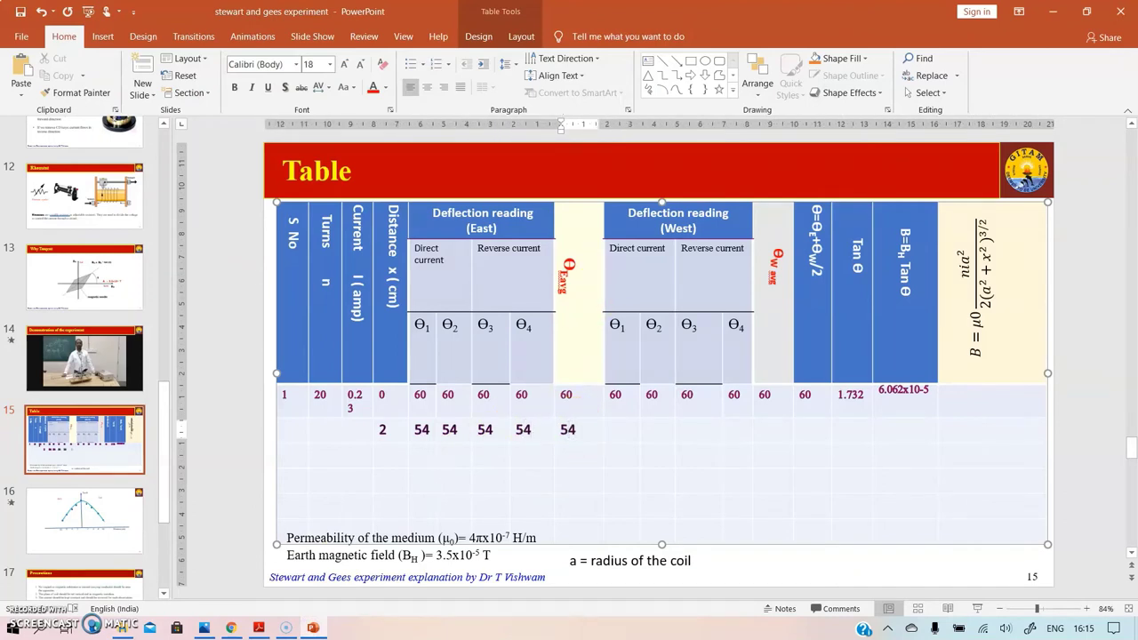
- Move the compass box to 4 cm in the browser simulator, read the deflection and return to the PowerPoint table
click(231, 627)
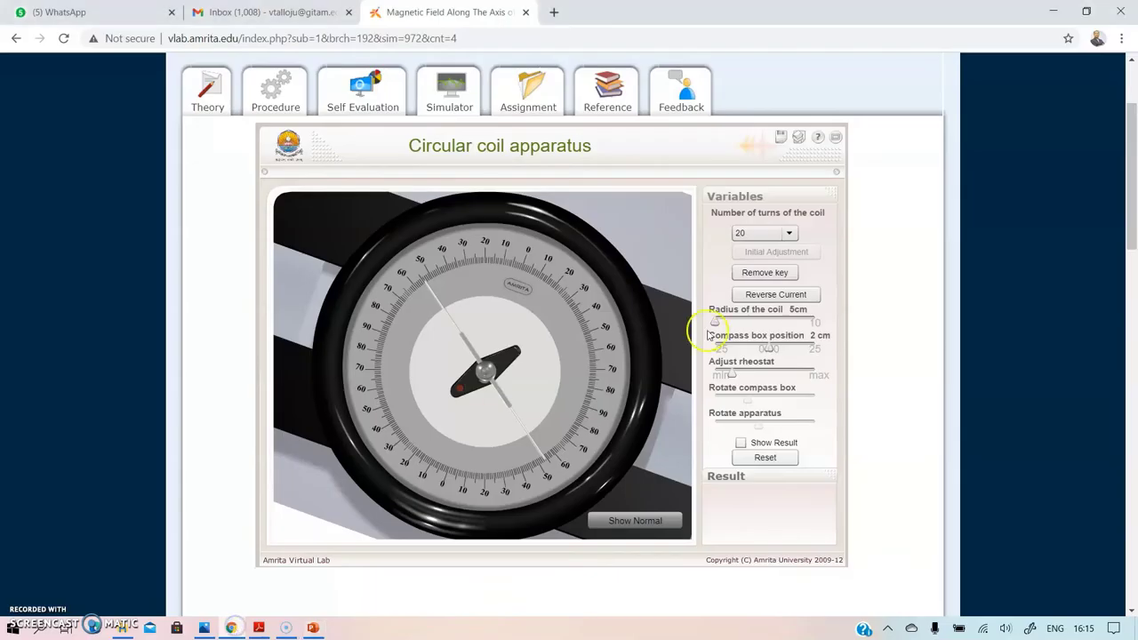
drag(770, 349, 775, 350)
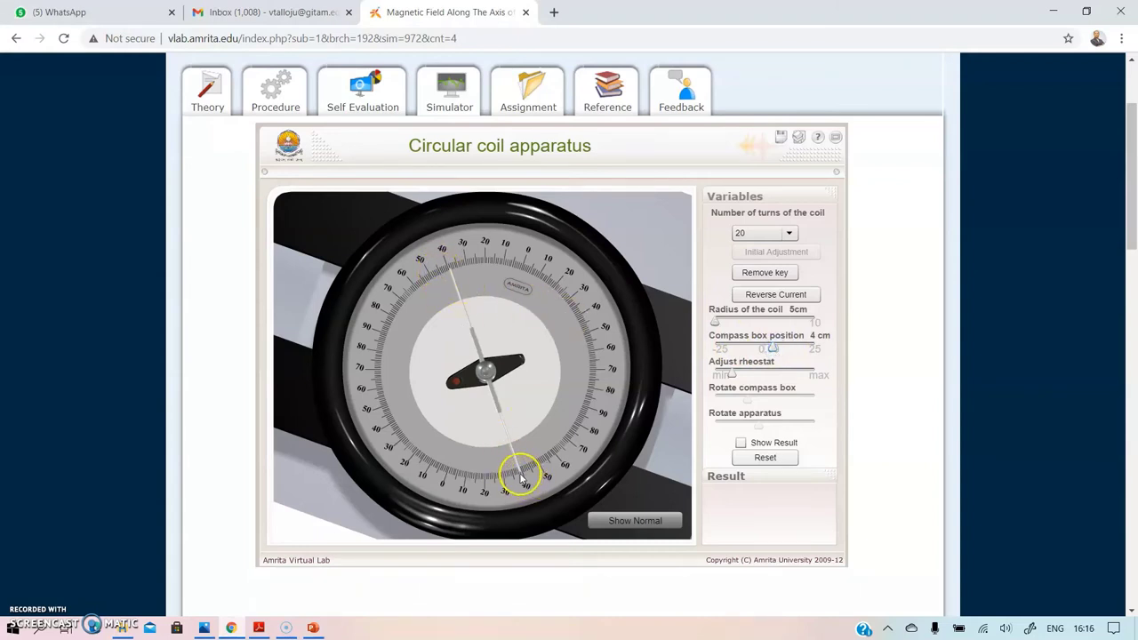
click(231, 625)
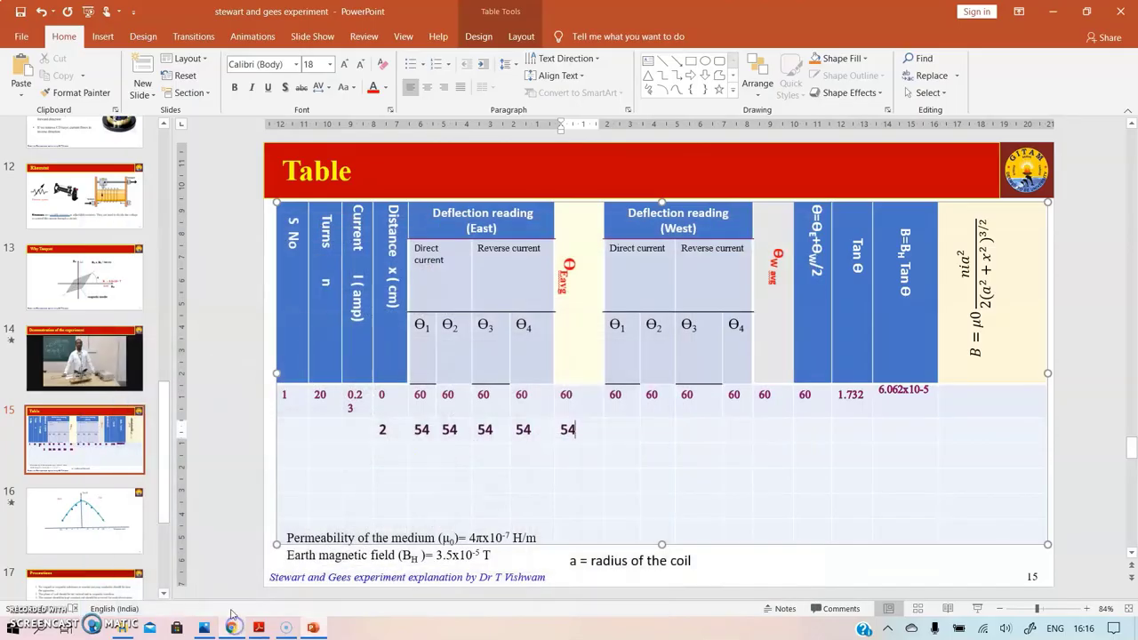
- Enter 20 turns and a current of 0.23 A in the second table row
click(328, 456)
click(329, 434)
text(20)
click(355, 431)
text(0)
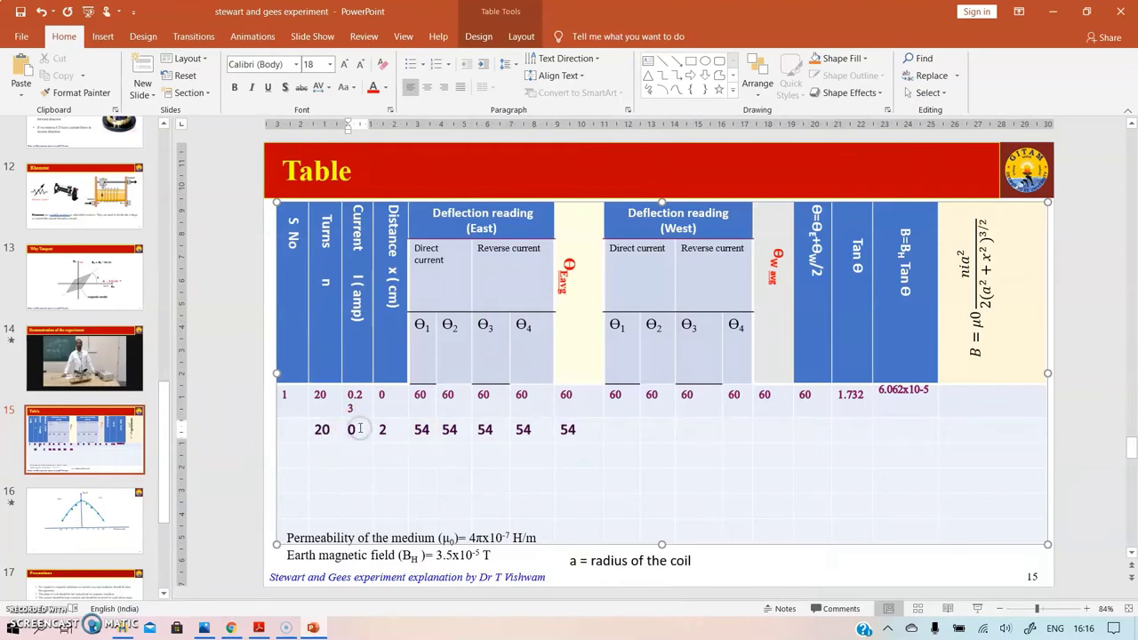
text(.23)
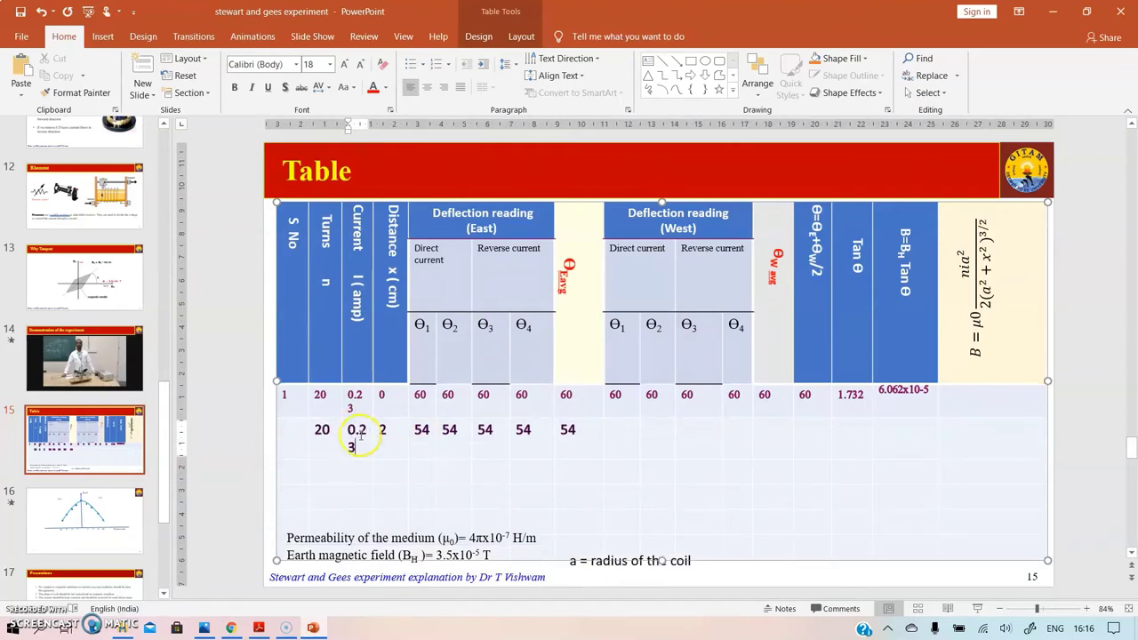
- Fill the third row with 20 turns, a current of 0.23 A, a distance of 4 cm and an East Θ1 deflection of 41
click(326, 472)
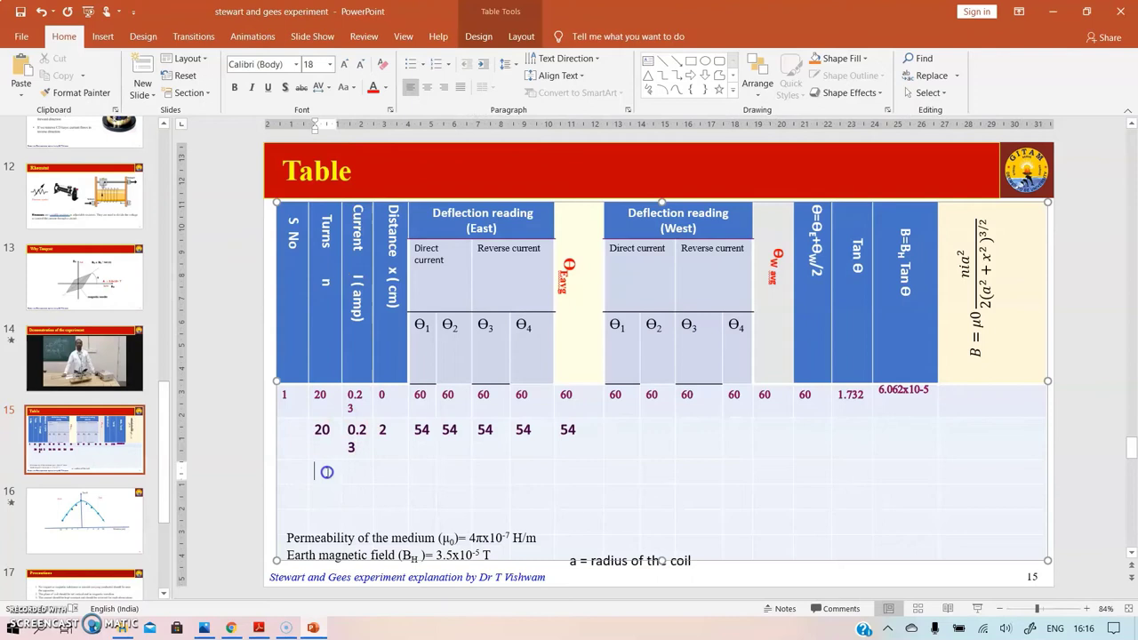
text(20)
click(354, 472)
text(0.2)
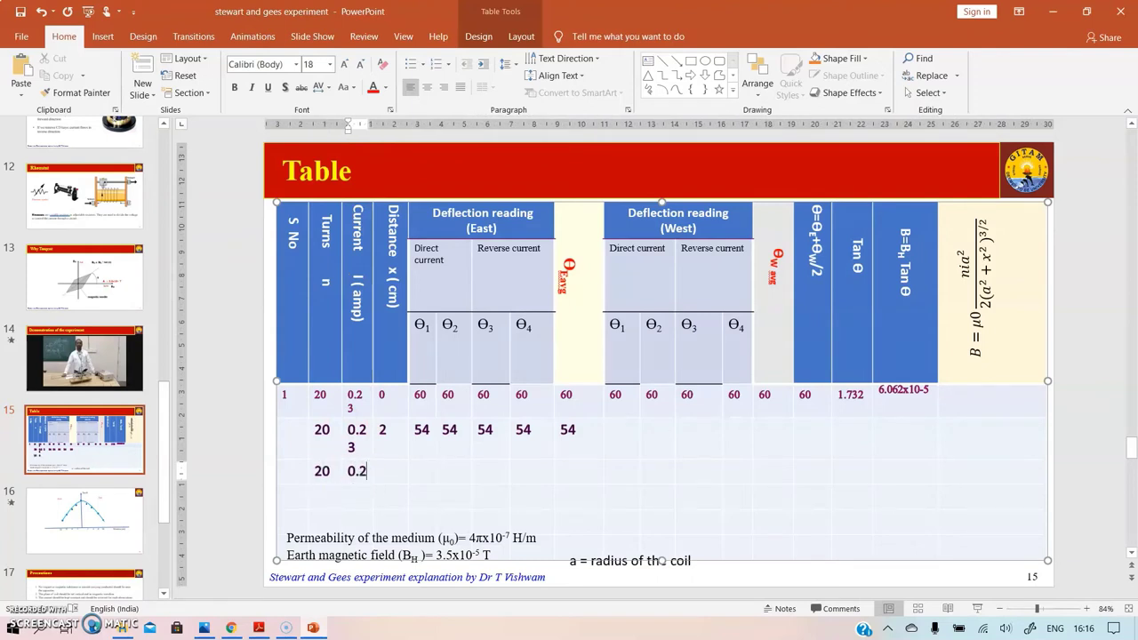
text(3)
click(391, 472)
text(4)
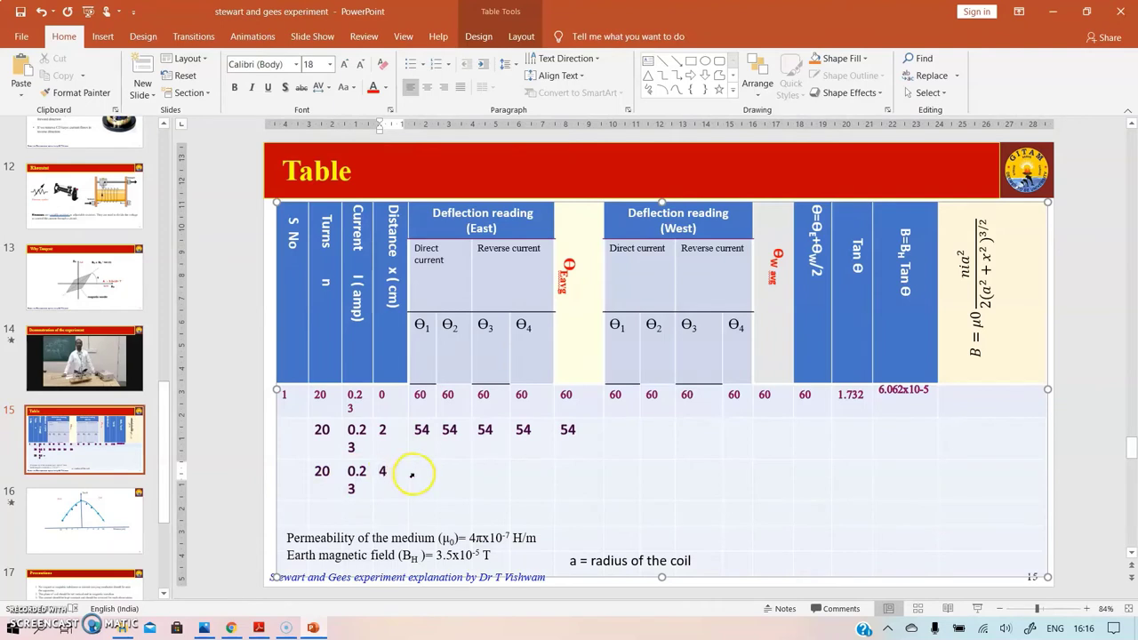
click(411, 474)
text(41)
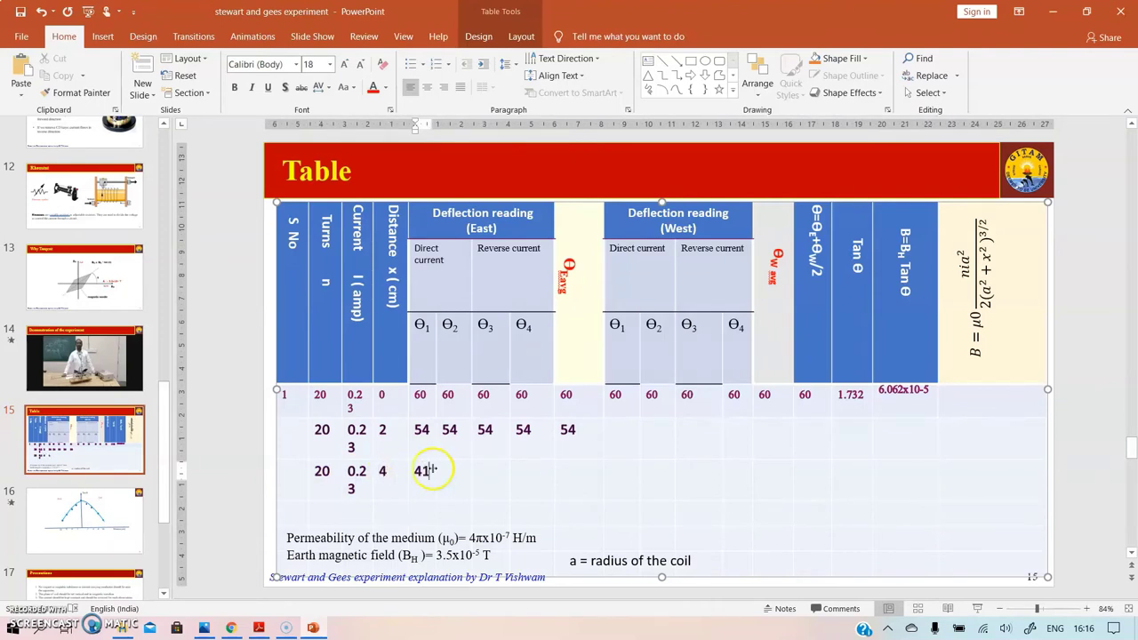
- Enter 41 for East Θ2 in the third table row and recheck the deflection in the browser simulator
click(456, 470)
text(41)
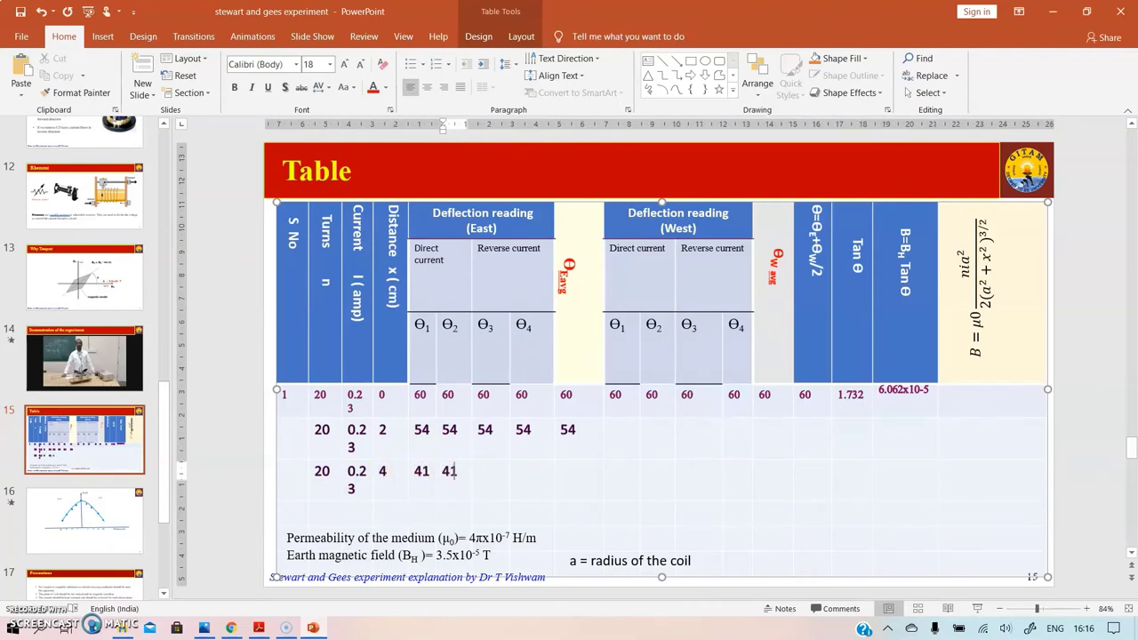
click(233, 627)
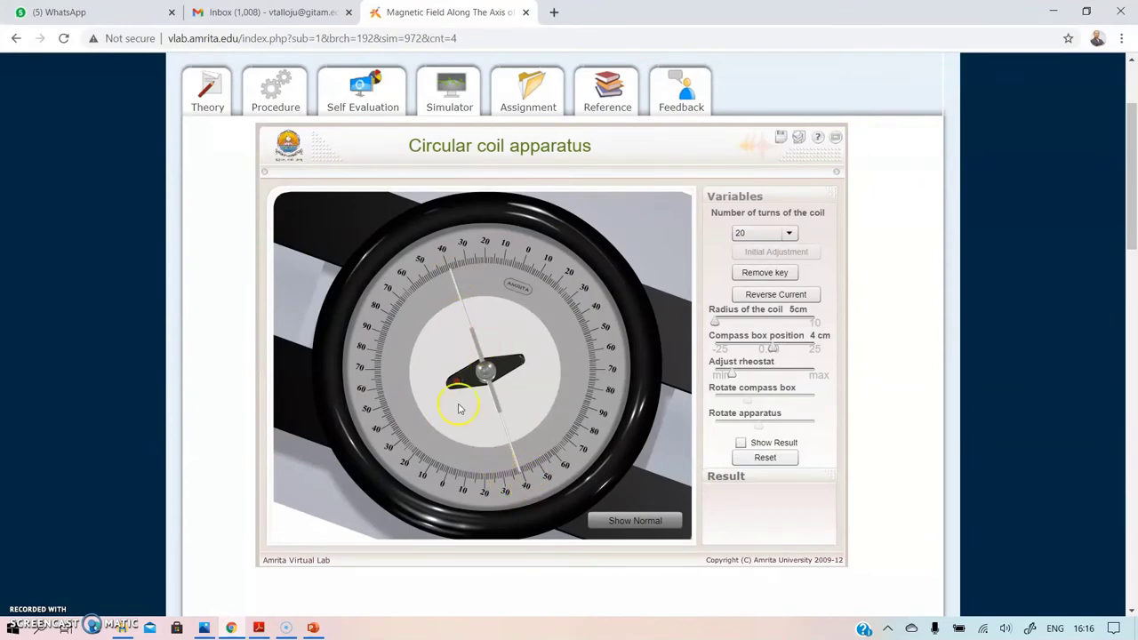
- Return to the PowerPoint table and change East Θ1 and Θ2 in the third row to 39
click(312, 628)
drag(432, 469, 432, 469)
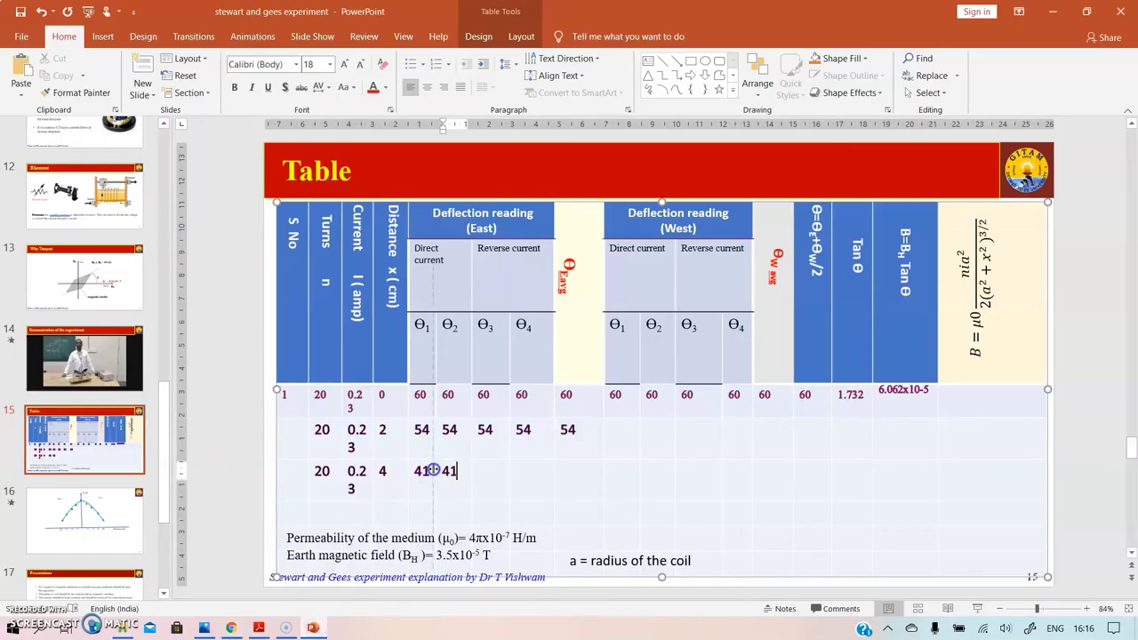
click(438, 471)
double_click(425, 472)
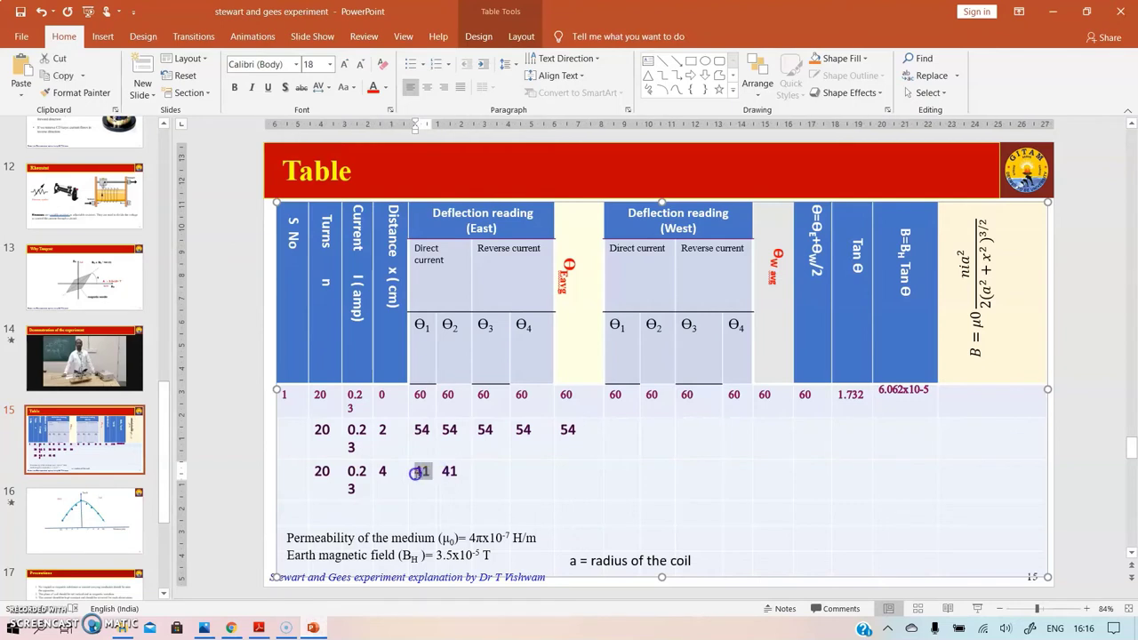
double_click(449, 472)
text(39)
- Reverse the current in the browser simulator and record 39 for East Θ3, Θ4 and the East average in PowerPoint's third table row
click(230, 627)
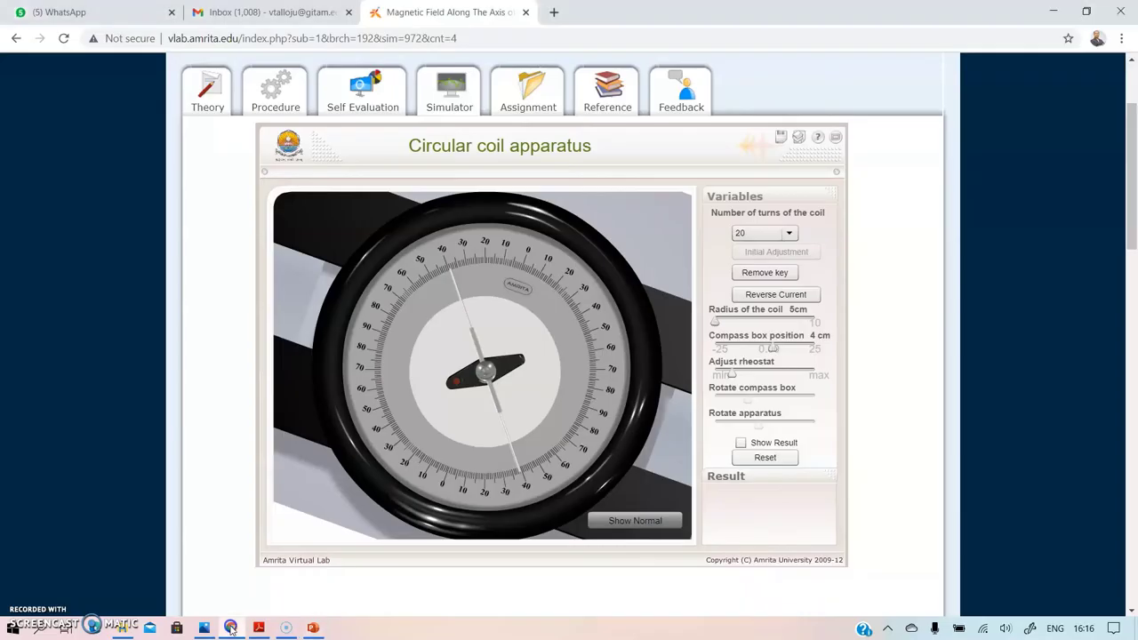
click(796, 297)
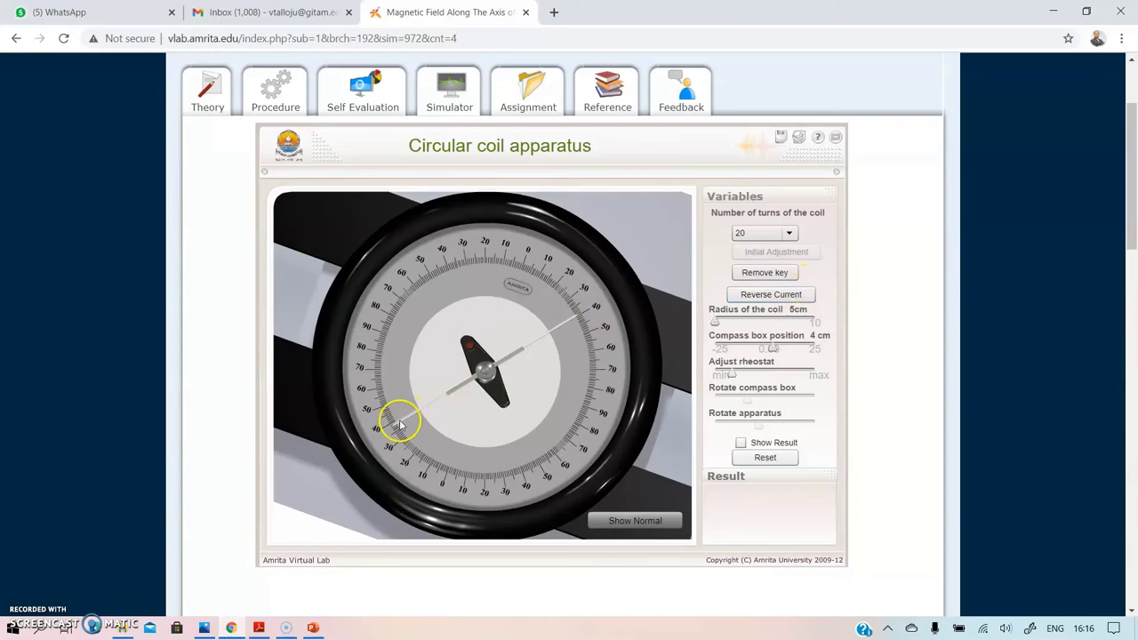
click(313, 627)
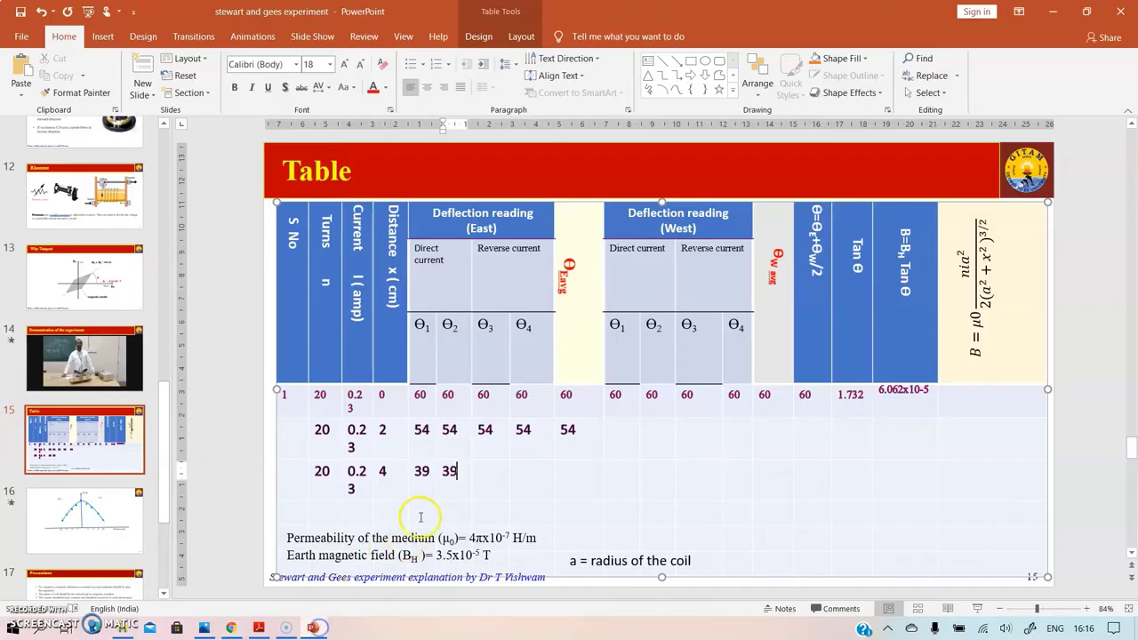
click(490, 475)
text(39)
click(517, 472)
text(39)
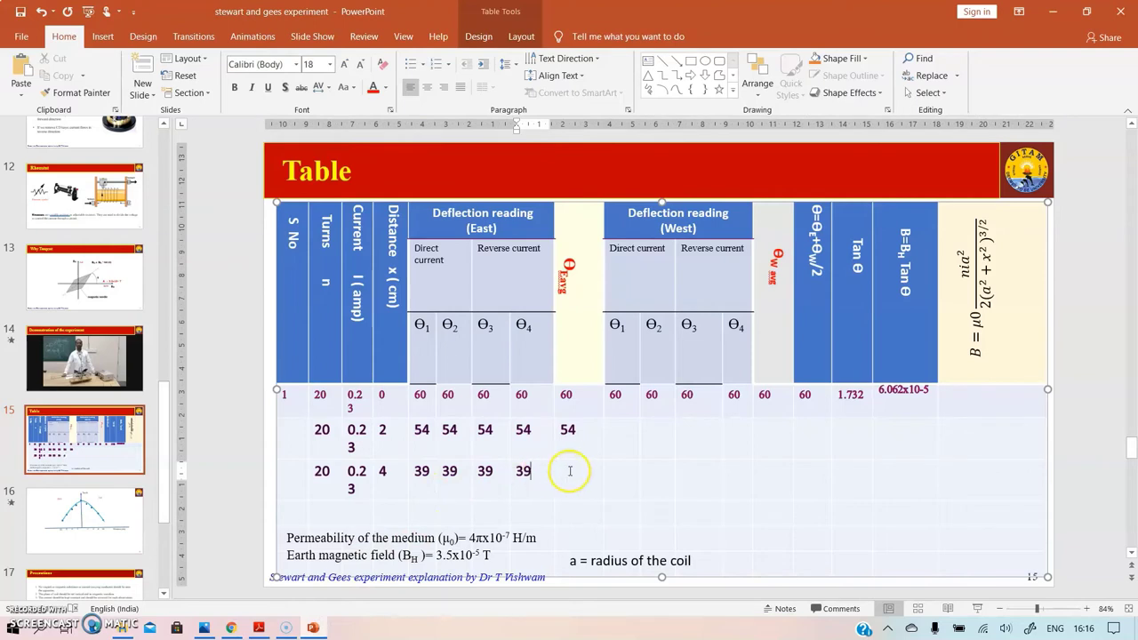
click(569, 472)
text(39)
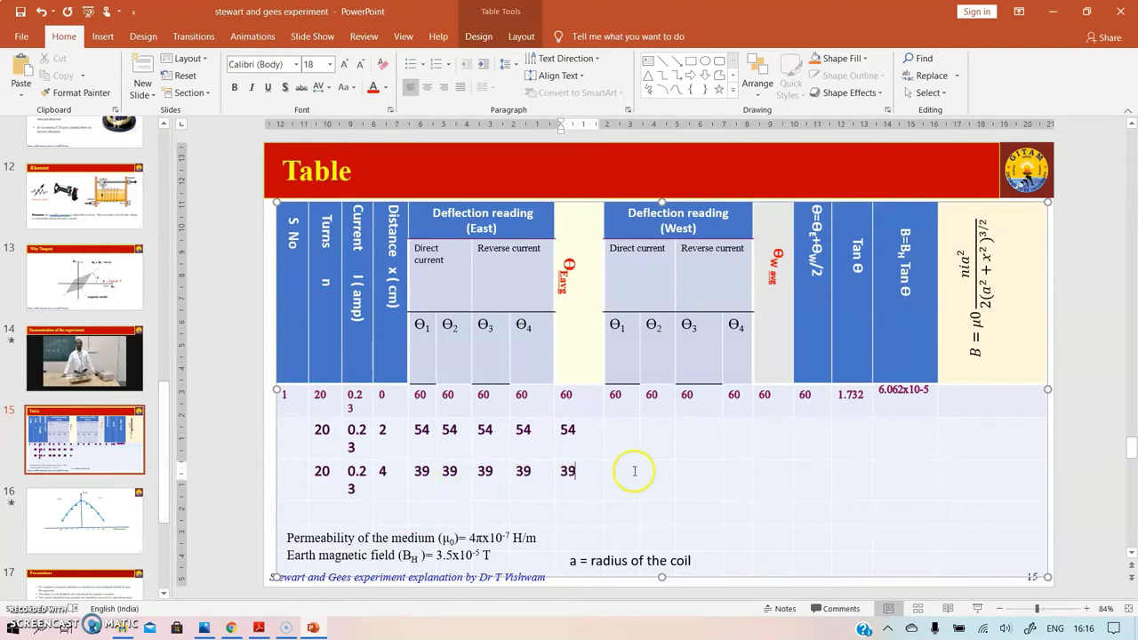
- Fill the fourth table row with 20 turns, a current of 0.23 A and a distance of 6 cm
click(320, 506)
text(20)
click(365, 515)
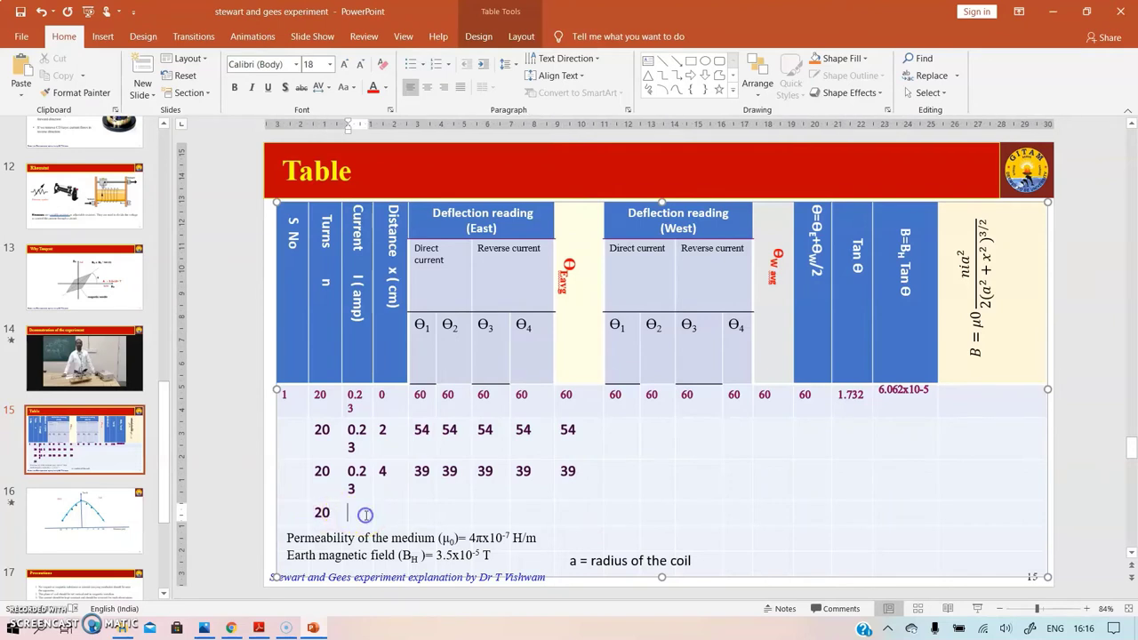
text(0.23)
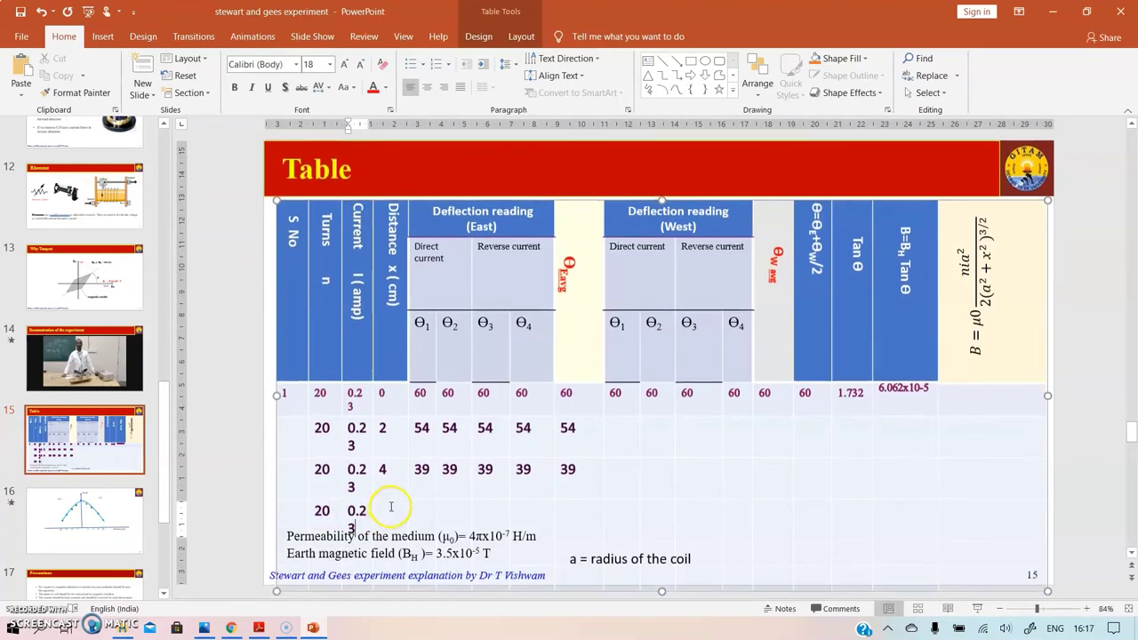
click(391, 505)
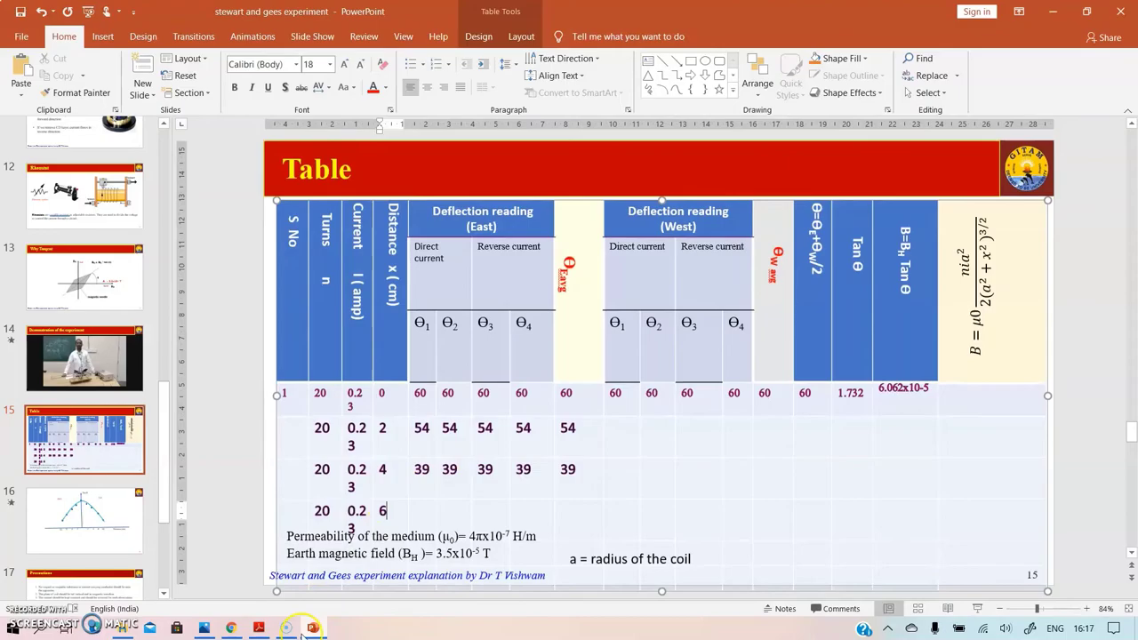
- Move the compass box to 6 cm in the browser simulator, read the deflection and return to the PowerPoint table
click(227, 628)
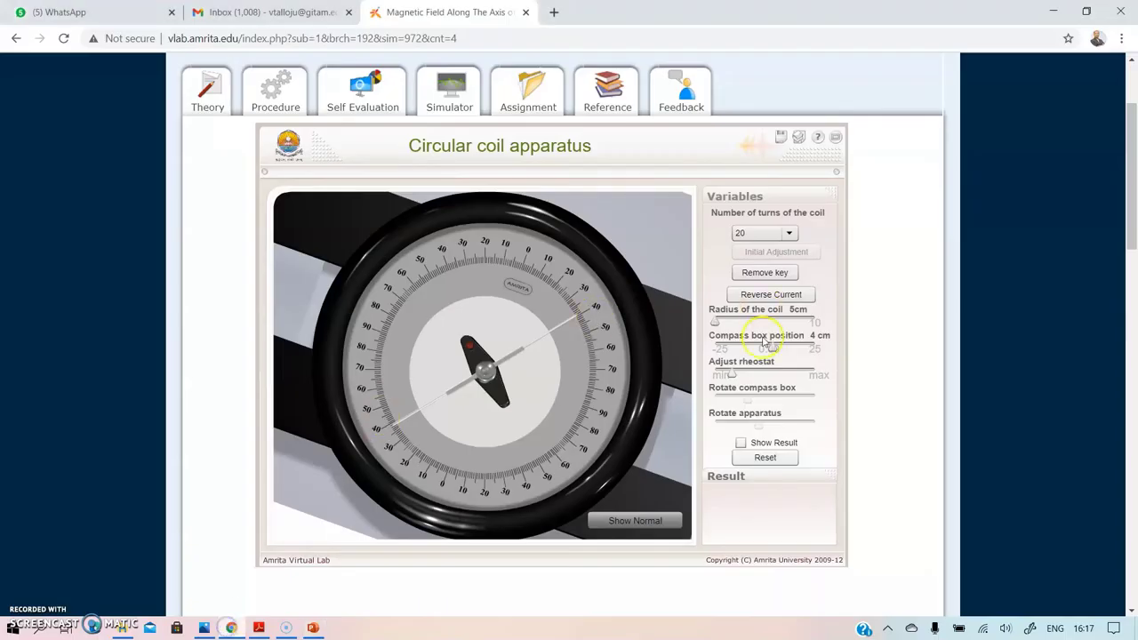
click(774, 352)
drag(774, 352, 778, 350)
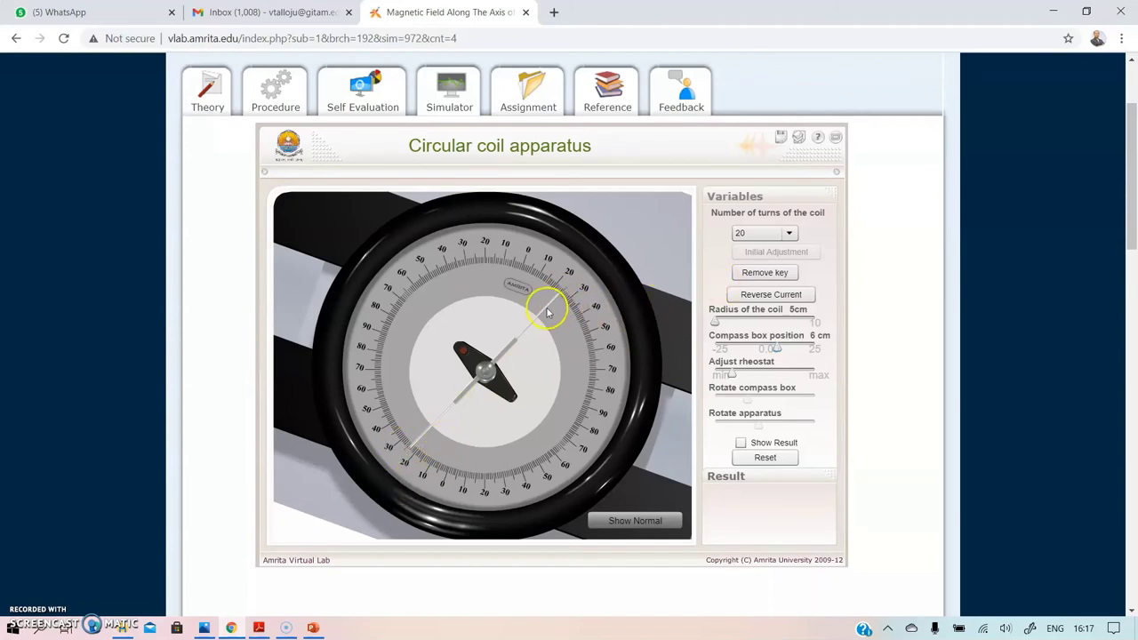
click(313, 628)
- Enter 25 for East Θ1 and Θ2 in the fourth table row
click(422, 509)
text(25)
click(451, 508)
text(25)
- Reverse the current in the browser simulator and set East Θ1 and Θ2 to 24 in PowerPoint's fourth table row
click(232, 628)
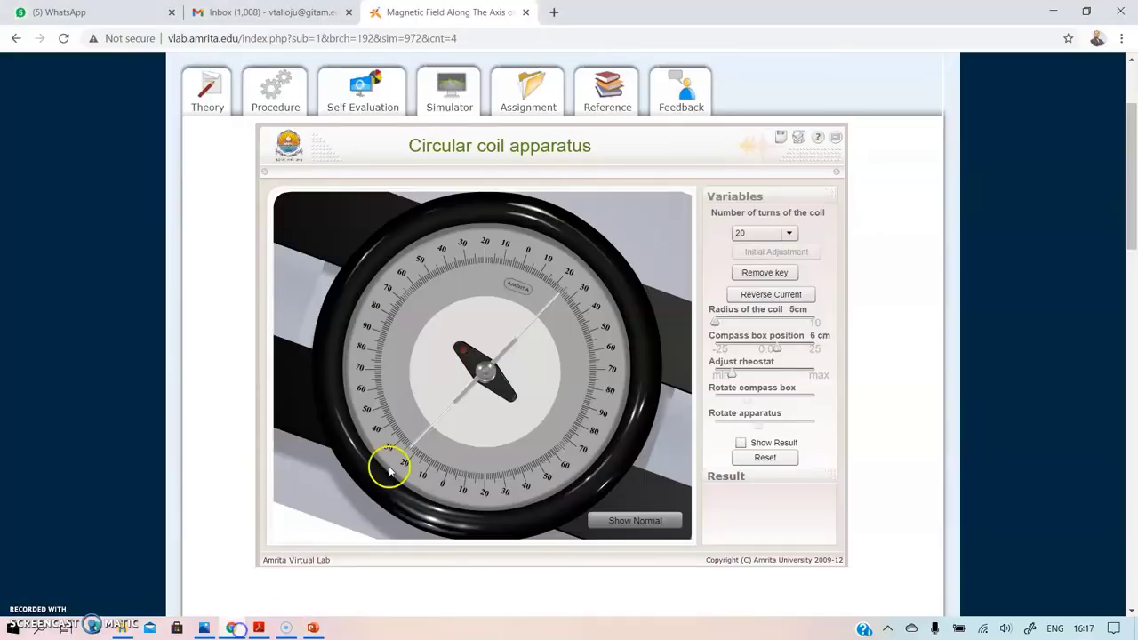
click(771, 297)
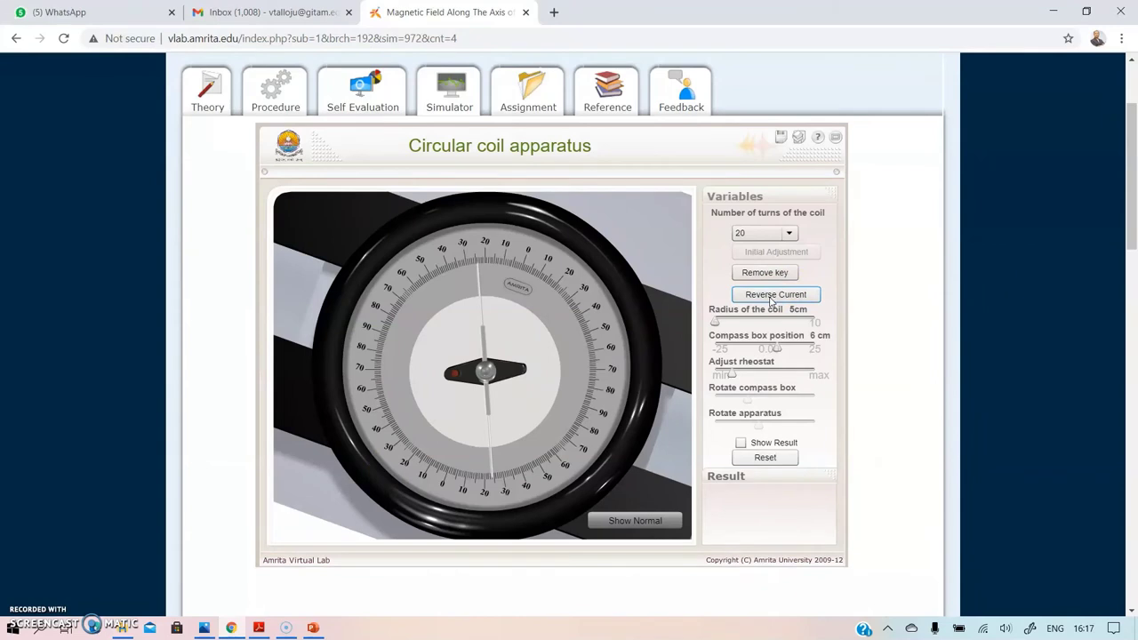
click(312, 628)
double_click(421, 511)
text(24)
double_click(449, 510)
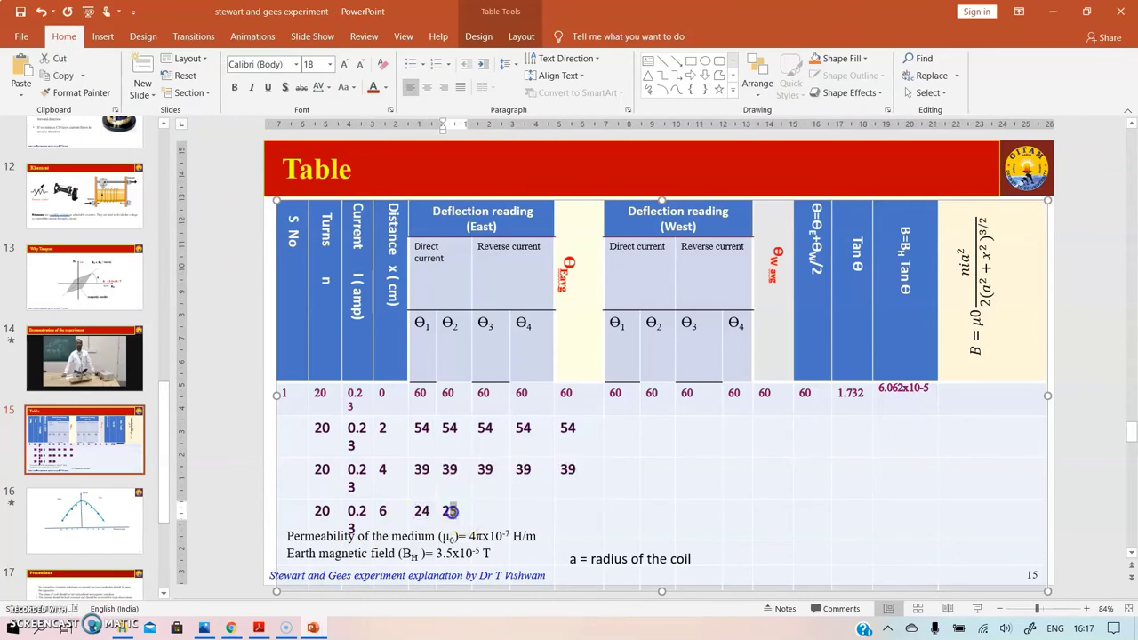
text(24)
- Record 24 for East Θ3, Θ4 and the East average in the fourth table row
click(498, 510)
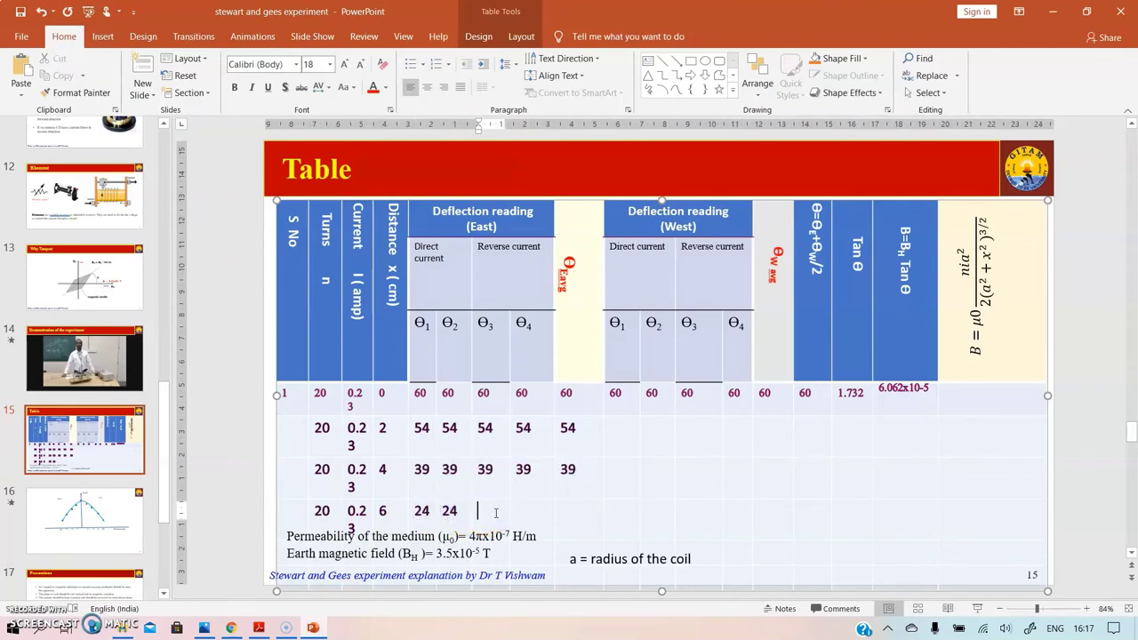
text(24)
click(533, 510)
text(24)
click(585, 513)
text(24)
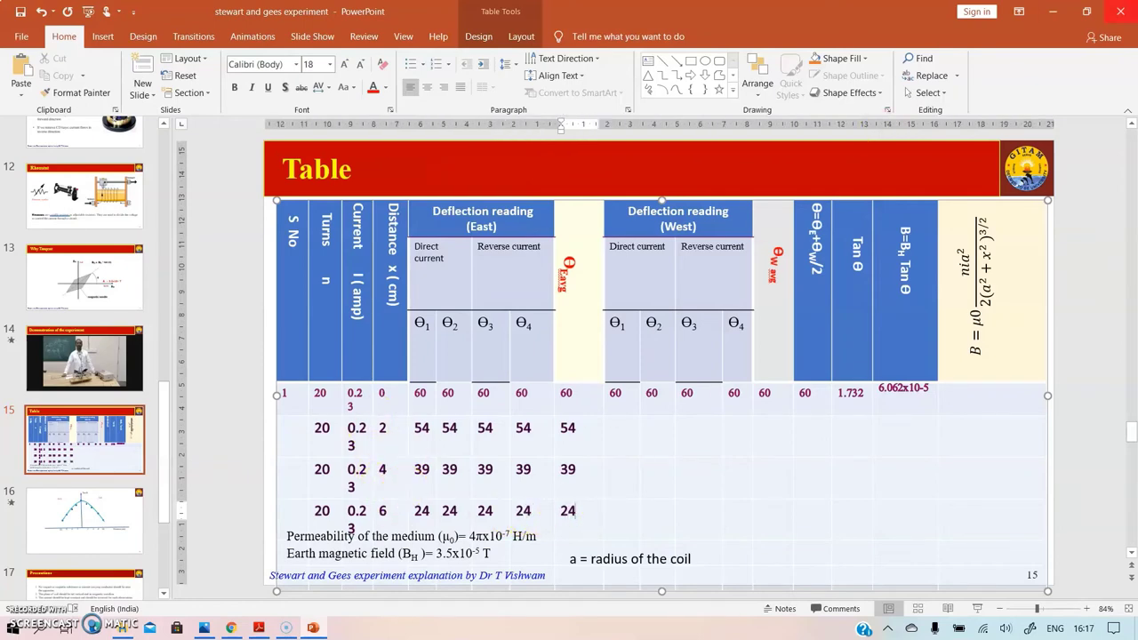
- Move the compass box to -2 cm in the browser simulator and record 54 for West Θ1 and Θ2 in PowerPoint's second table row
click(231, 627)
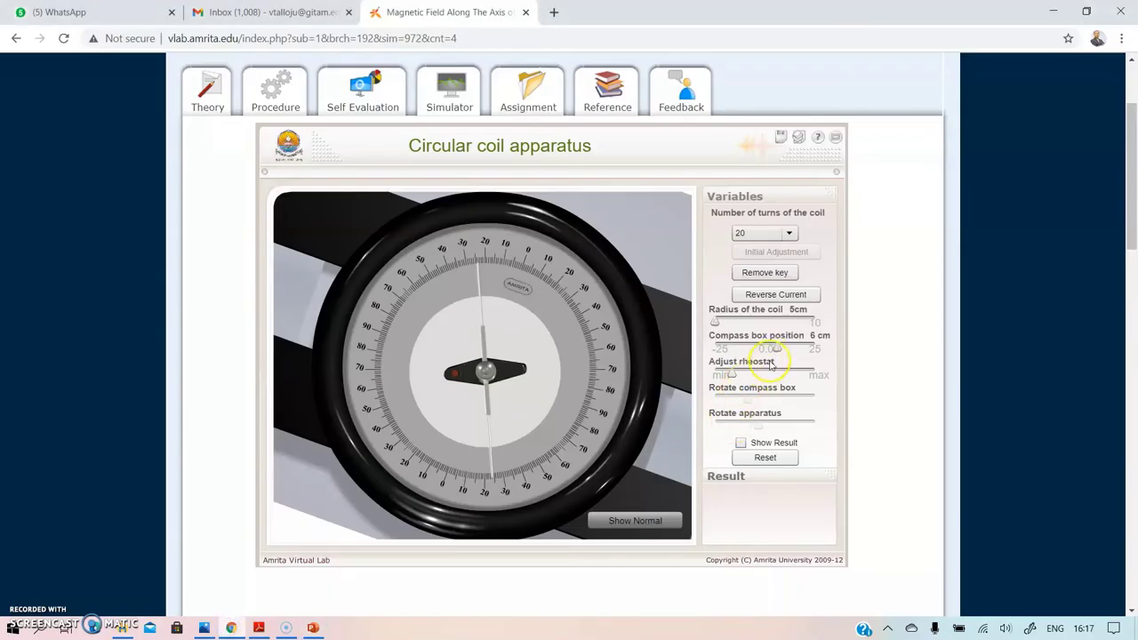
drag(776, 349, 761, 349)
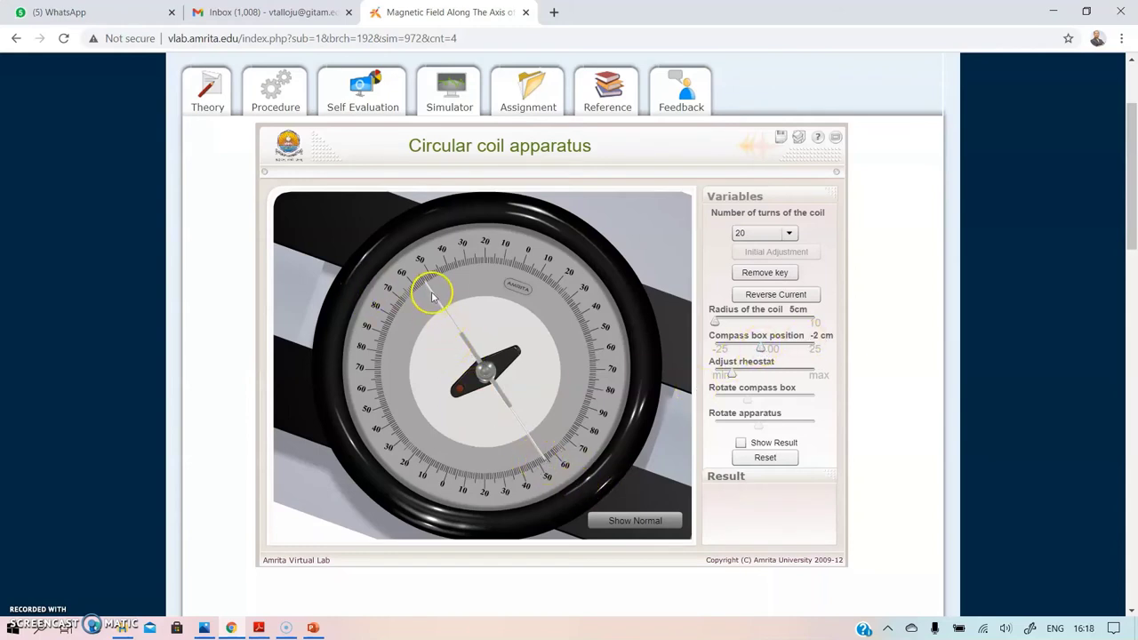
click(311, 627)
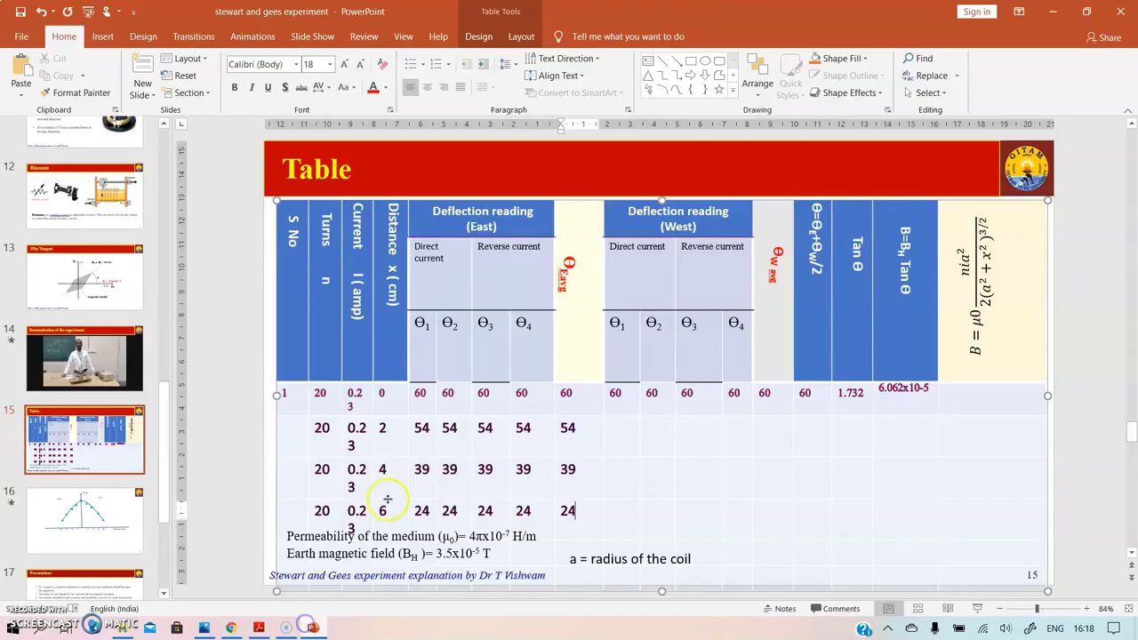
click(612, 431)
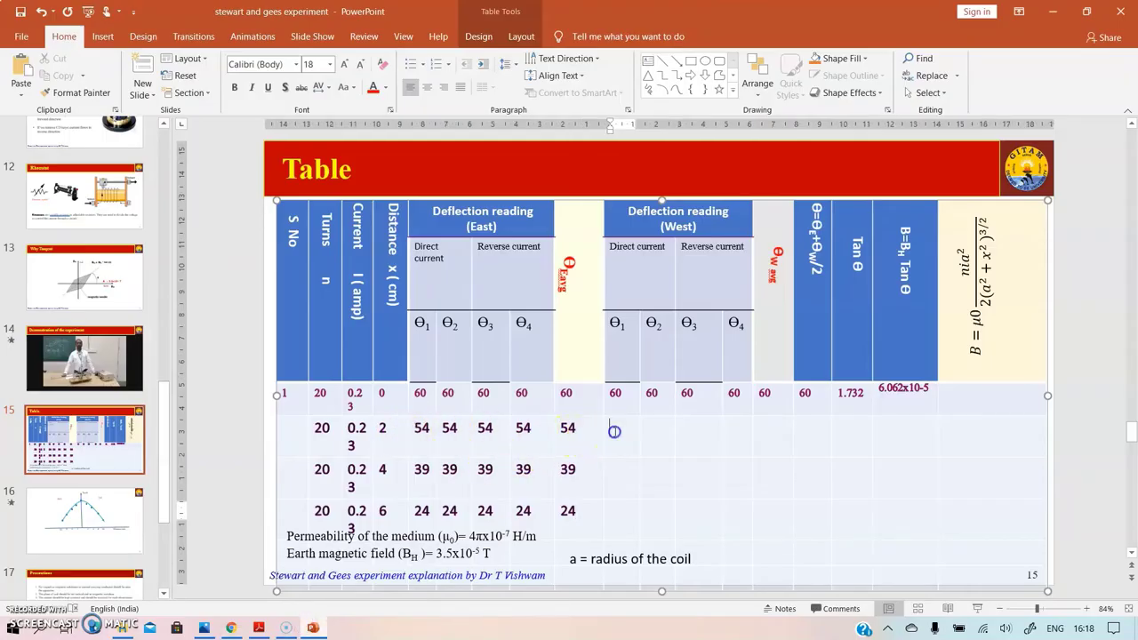
text(54)
click(651, 430)
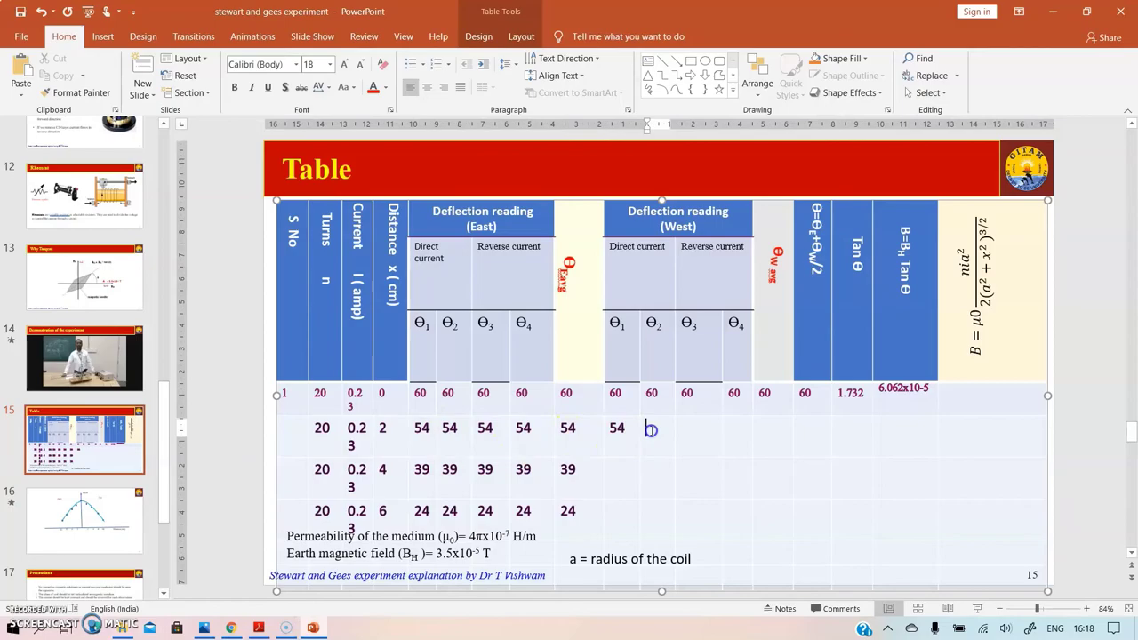
- Reverse the current in the browser simulator and record 54 for West Θ3, Θ4 and the West average in PowerPoint's second table row
click(233, 628)
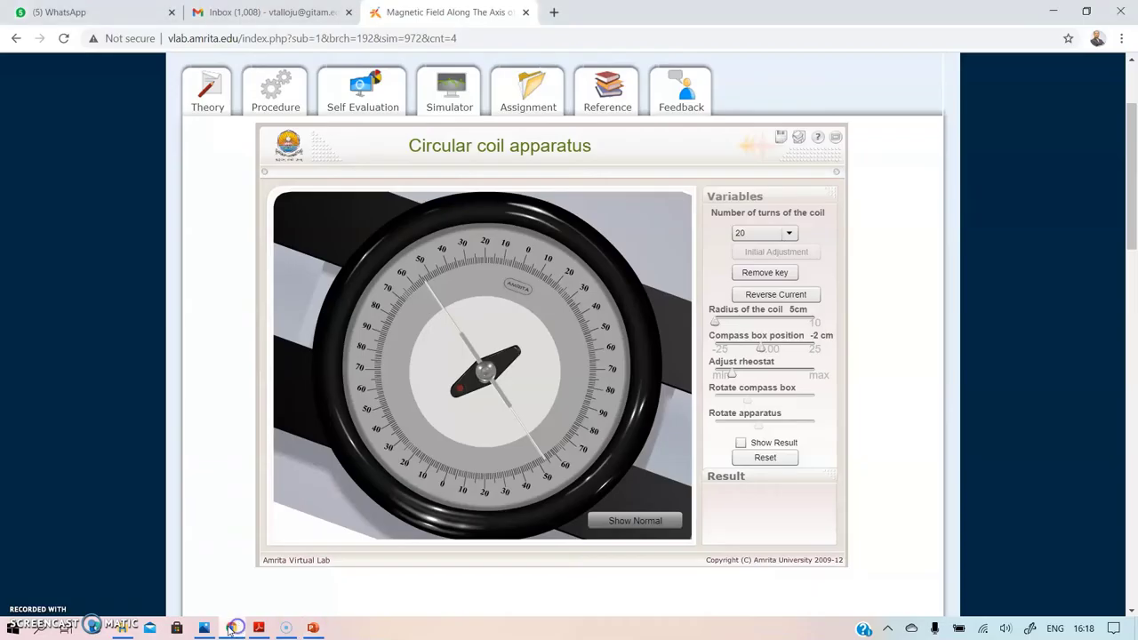
click(744, 298)
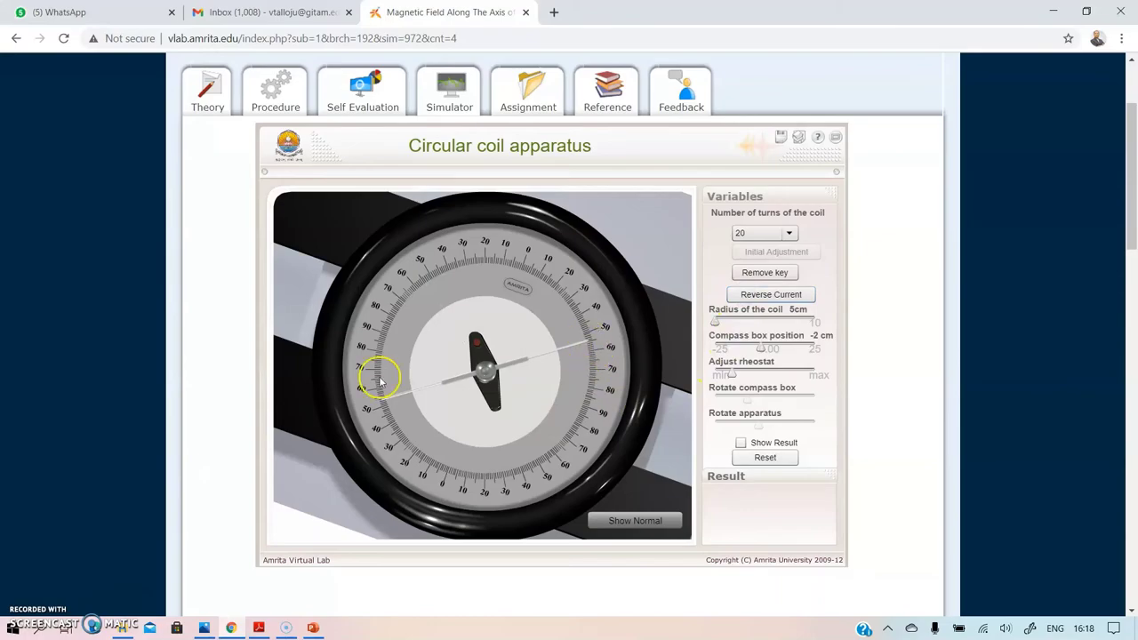
click(313, 628)
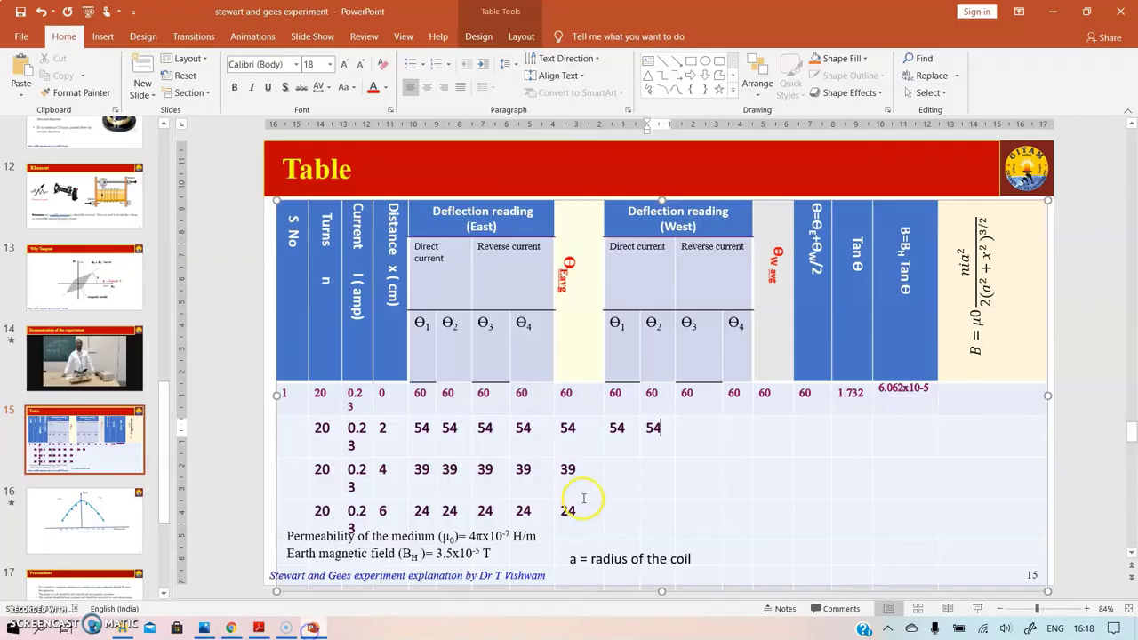
click(702, 434)
text(54)
click(742, 427)
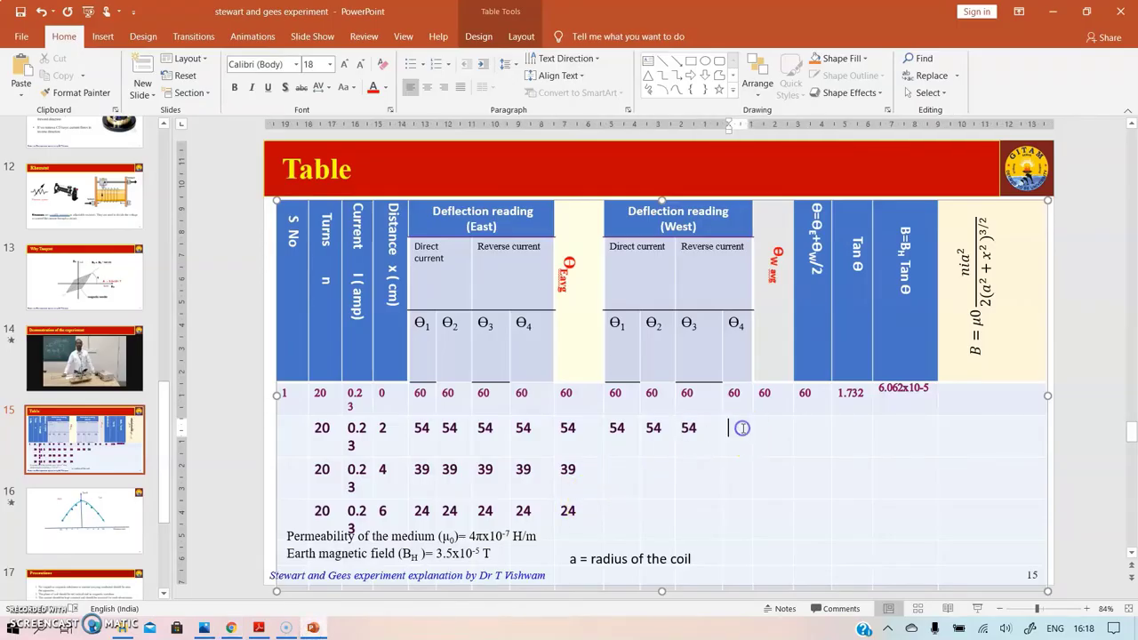
text(54)
click(762, 429)
text(54)
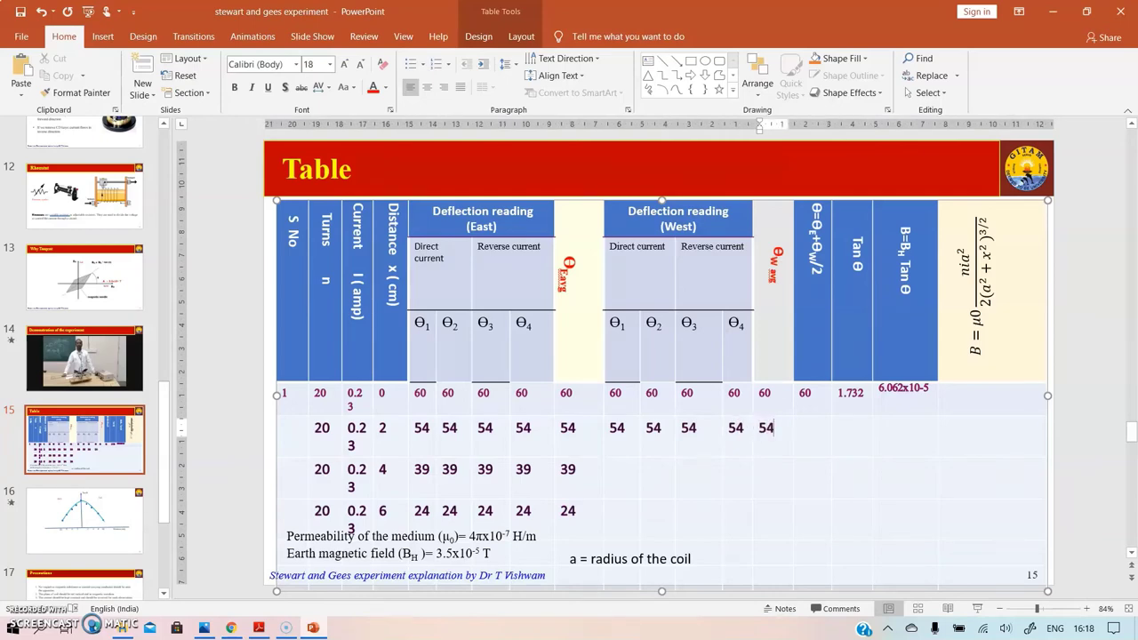
- Enter 39 for West Θ1, Θ2, Θ3 and Θ4 in the third table row
click(615, 471)
text(39)
click(655, 478)
text(39)
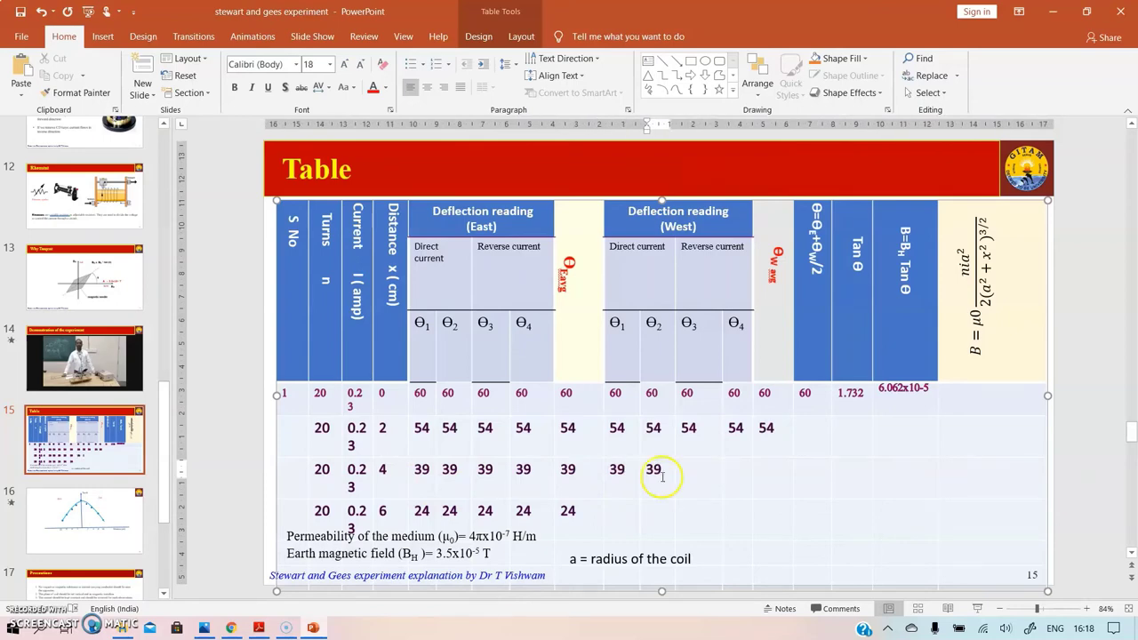
click(691, 477)
text(39)
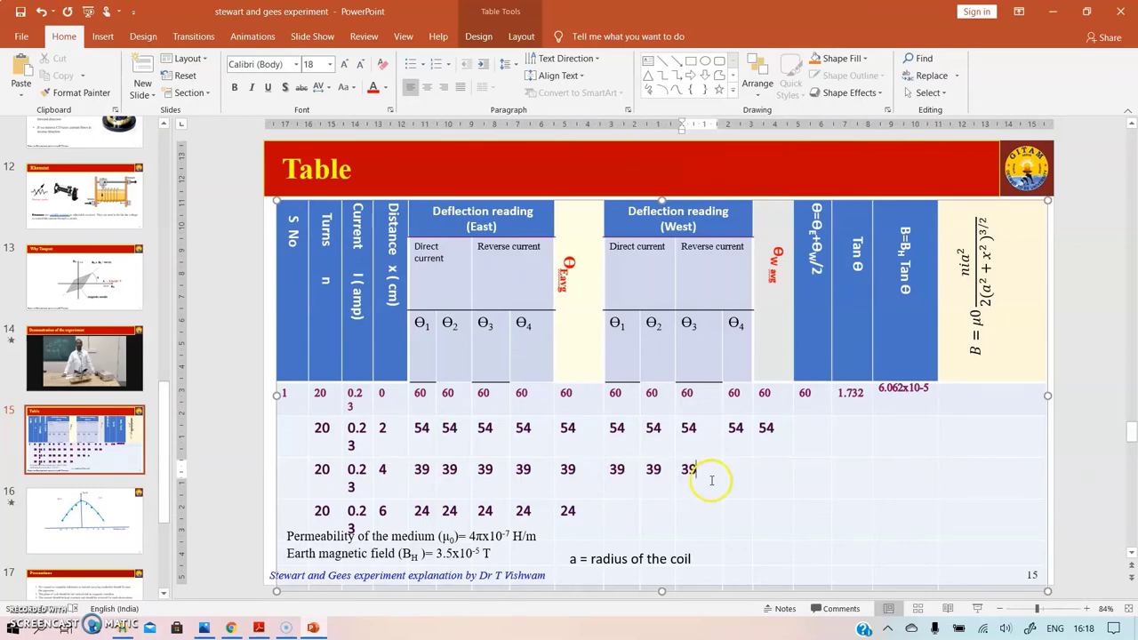
click(730, 477)
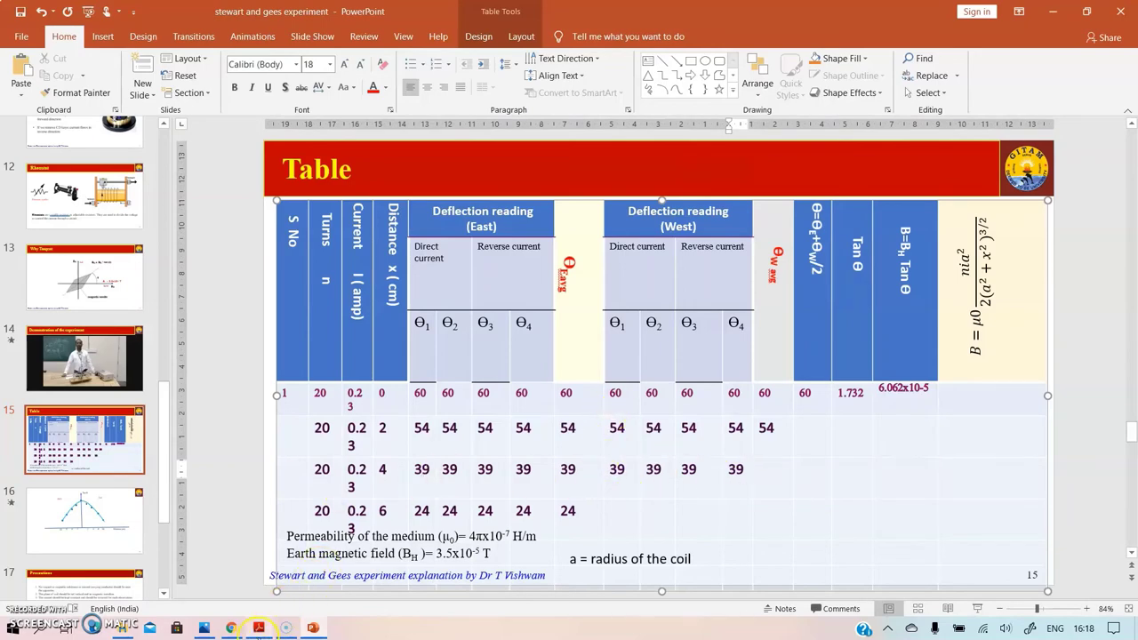
- Move the compass box to -4 cm in the browser simulator, read the deflection and return to the PowerPoint table
click(231, 628)
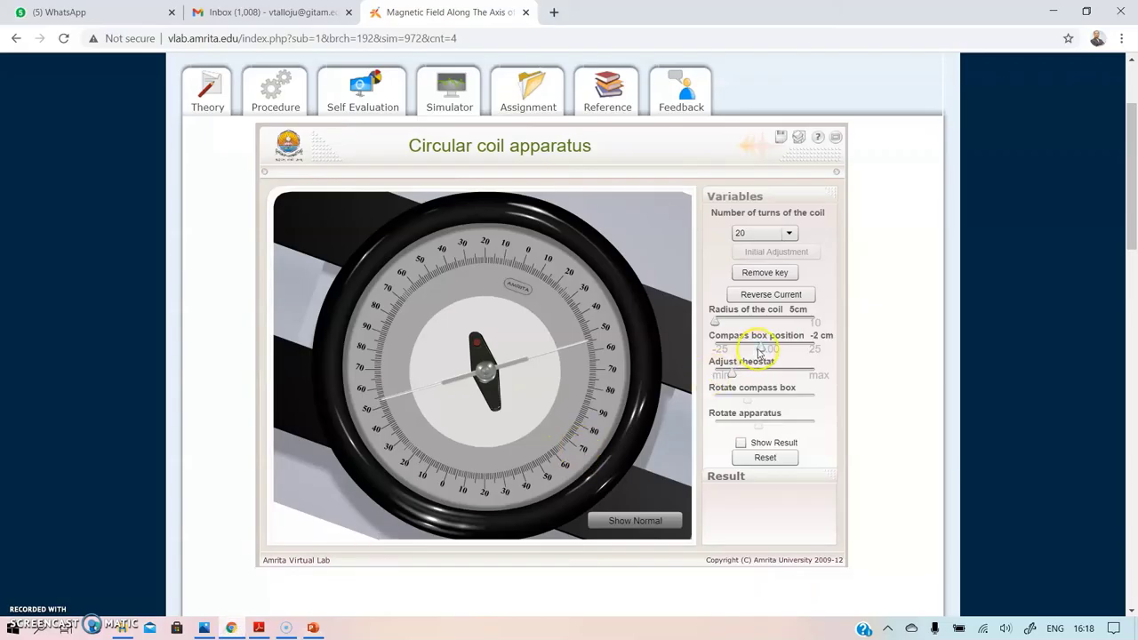
drag(760, 350, 757, 352)
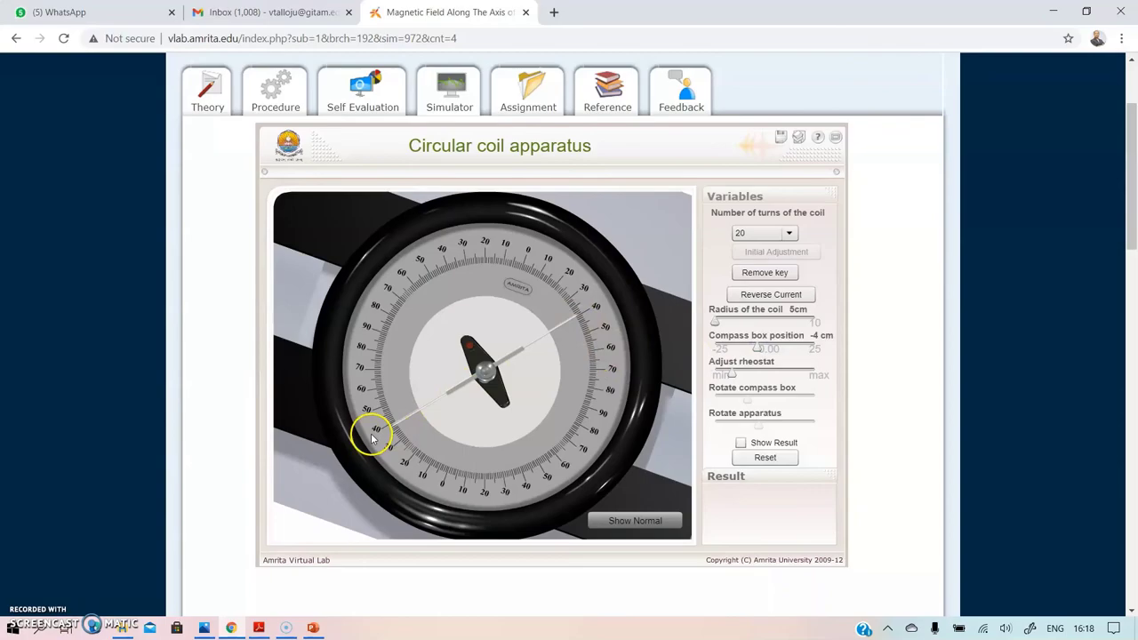
click(312, 627)
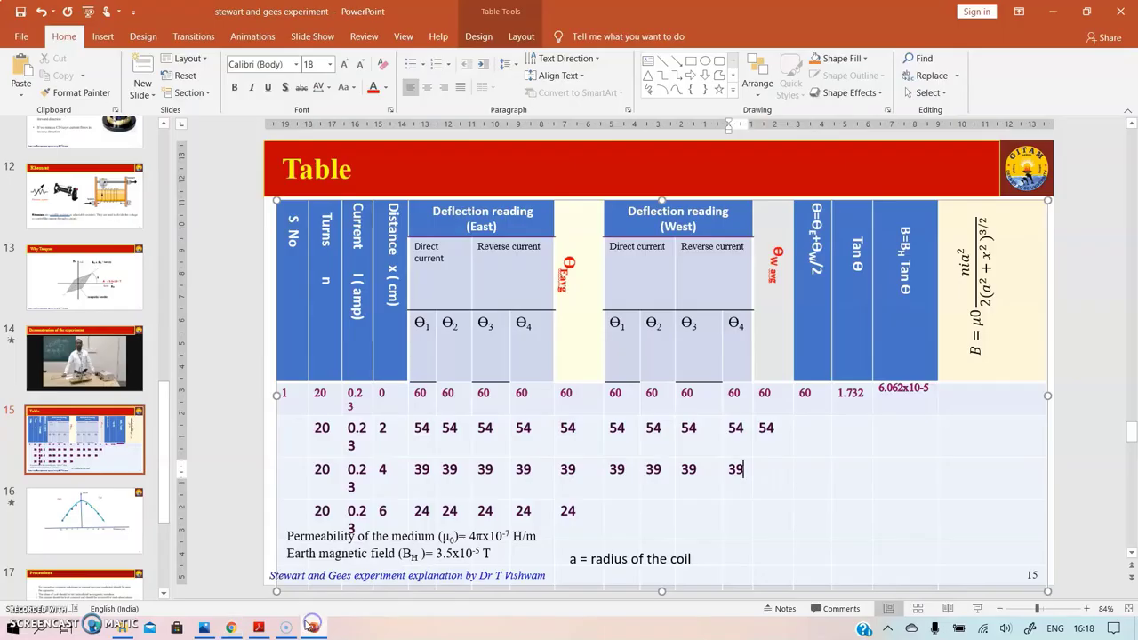
- Adjust the compass box position between -5 and -6.5 cm in the browser simulator, leave it at -5 cm and return to the PowerPoint table
click(237, 630)
click(757, 349)
drag(757, 349, 753, 346)
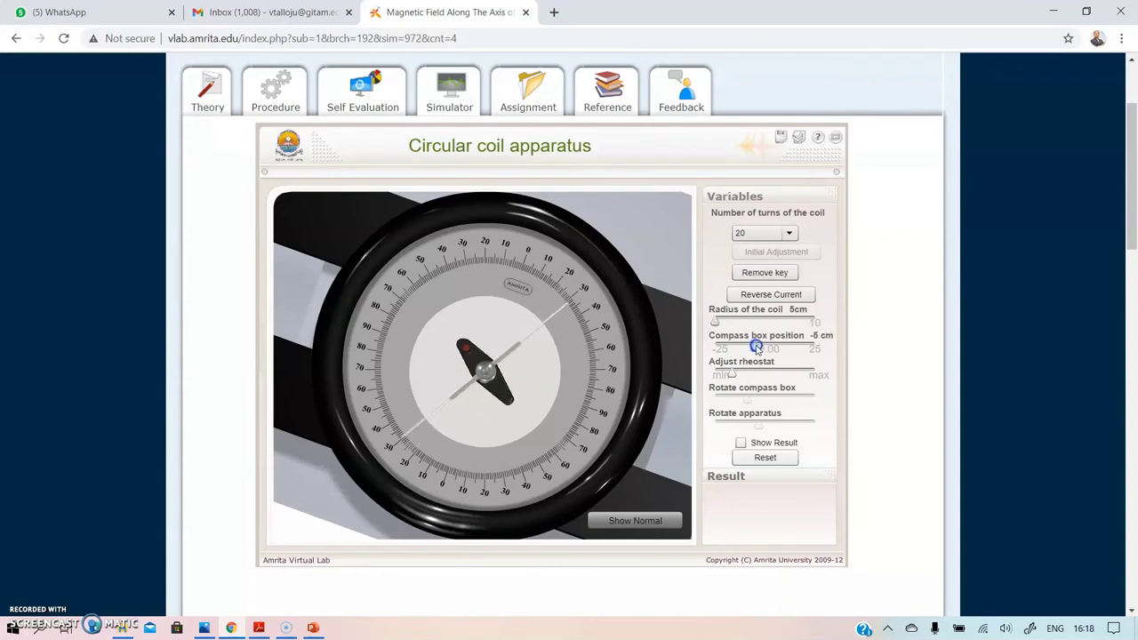
drag(753, 347, 756, 348)
drag(757, 349, 753, 350)
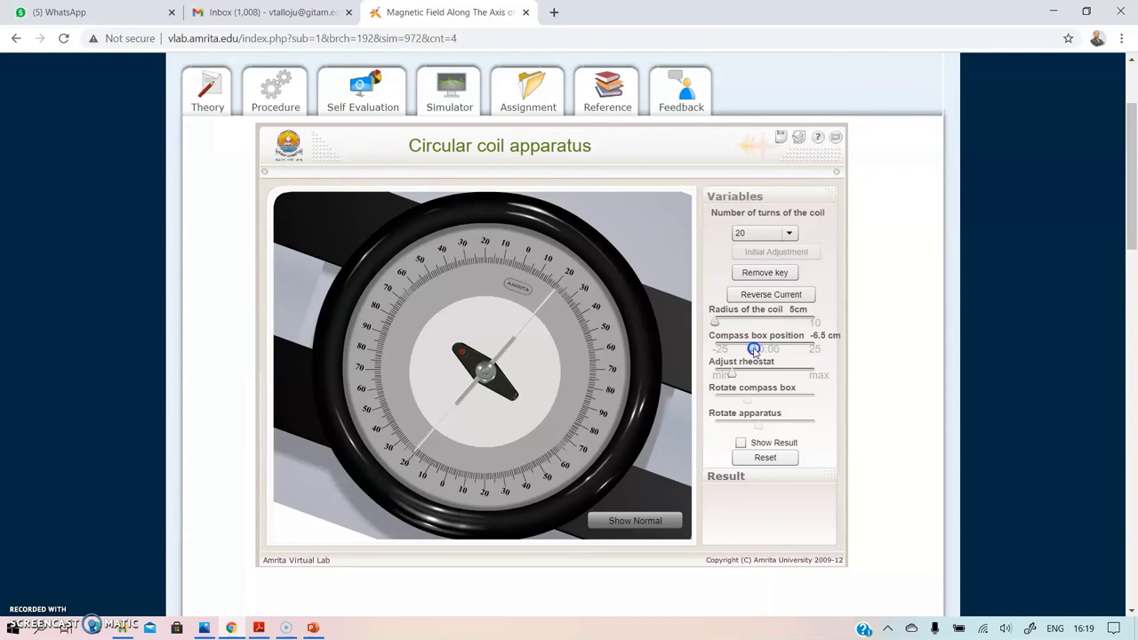
drag(753, 351, 754, 353)
drag(755, 352, 753, 352)
drag(753, 351, 756, 350)
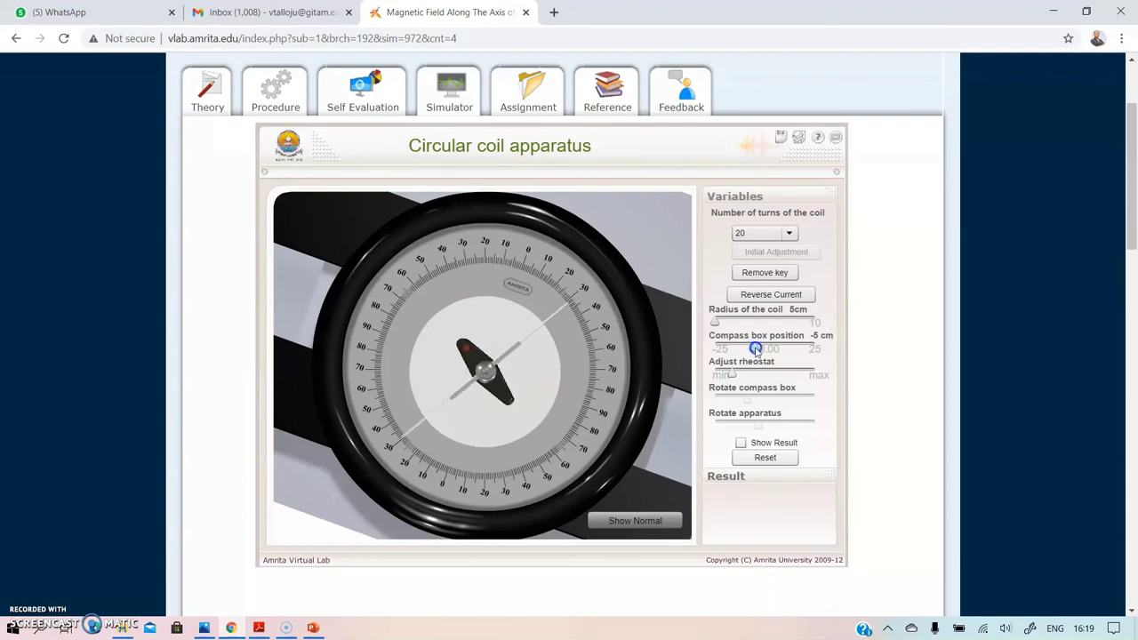
click(317, 624)
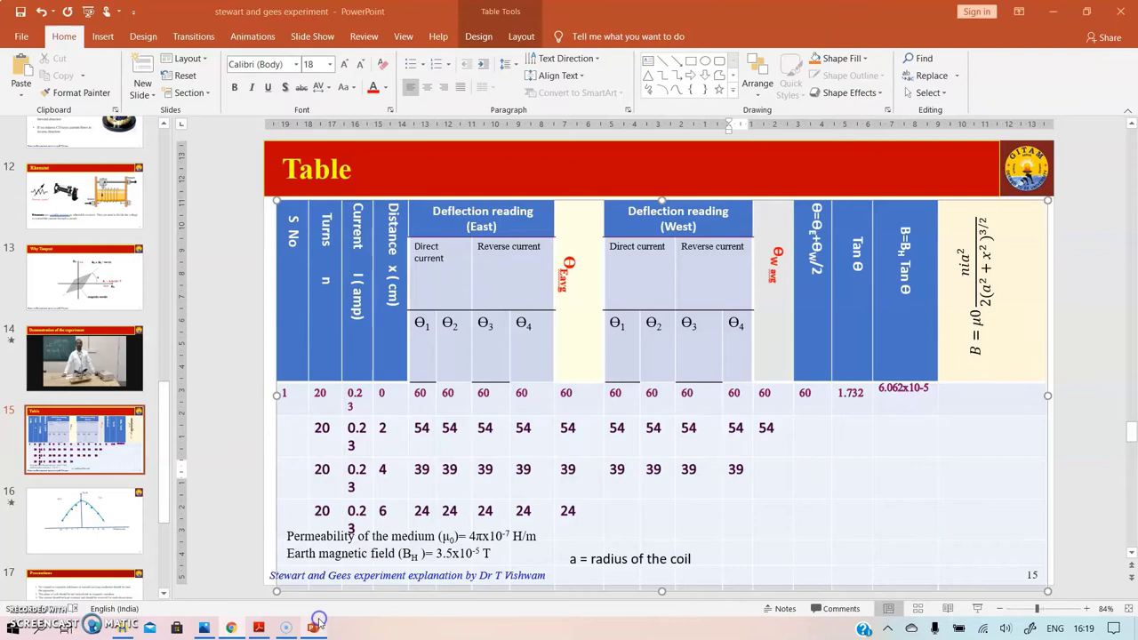
- Enter 24 for West Θ1, Θ2, Θ3 and Θ4 in the 6 cm distance row
click(626, 517)
text(24)
click(654, 513)
text(24)
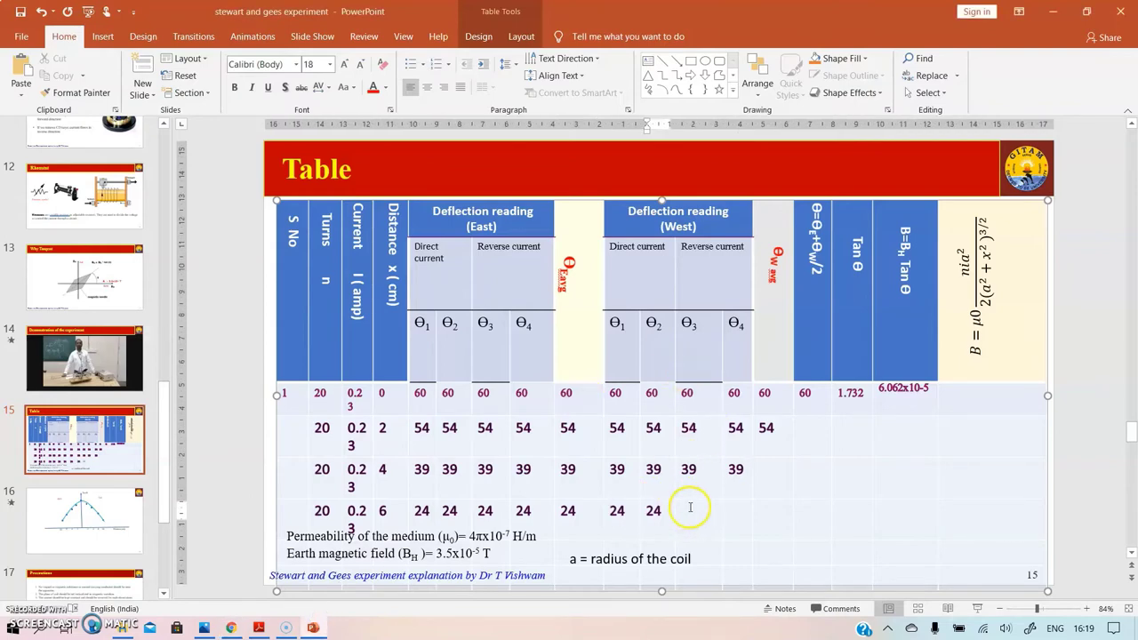
click(687, 509)
text(2)
click(735, 511)
text(24)
- Enter West averages of 54 in the 4 cm row and 24 in the 6 cm row
click(768, 468)
text(54)
click(765, 507)
text(24)
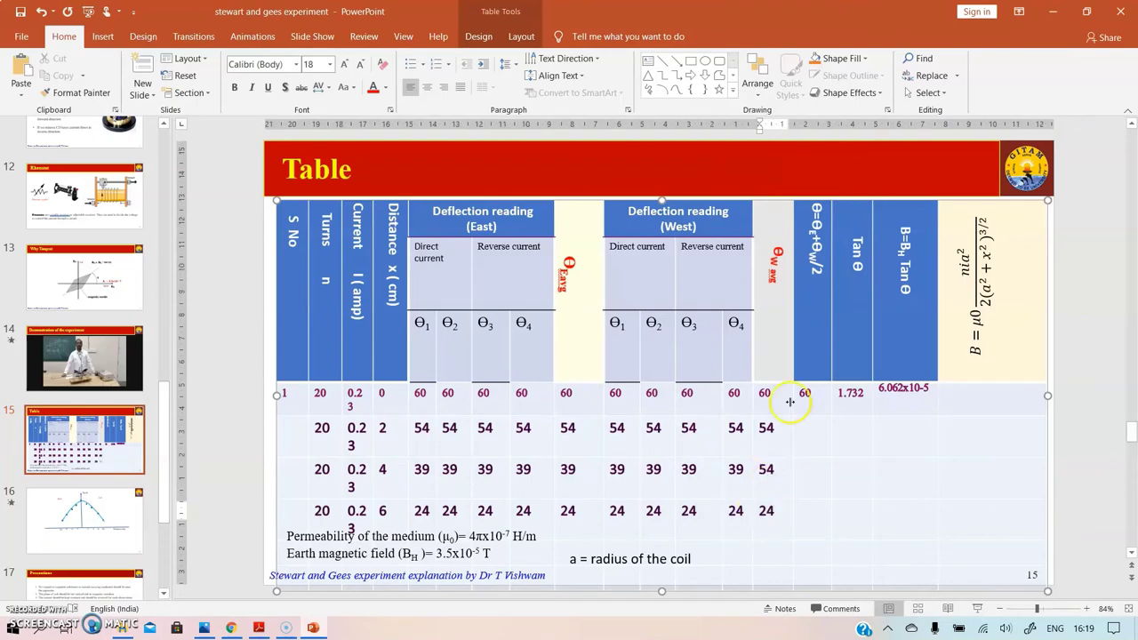
- Enter 54 as the mean Θ in the 2 cm row and correct the 4 cm row's West average to 39
click(806, 431)
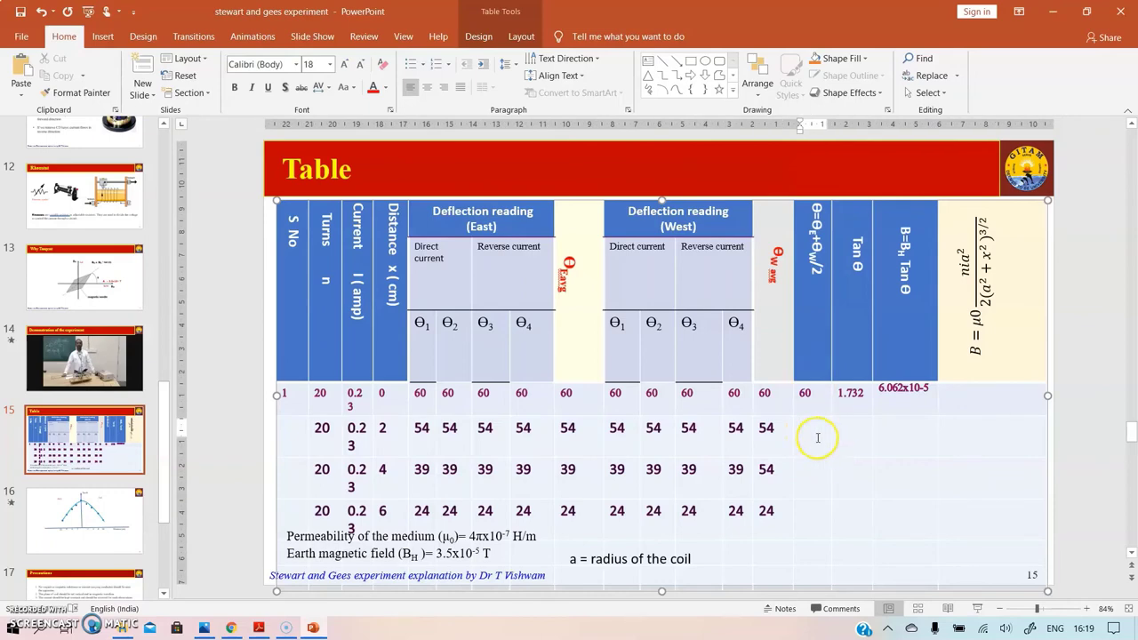
click(805, 474)
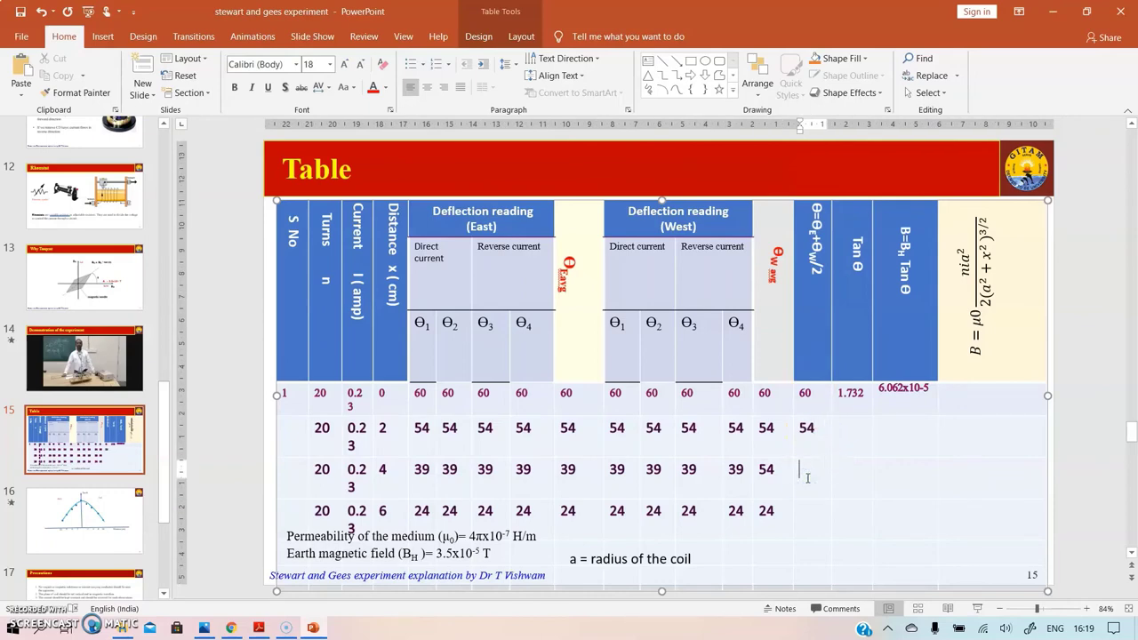
drag(787, 474, 756, 471)
text(39)
- Enter 39 as the mean Θ in the 4 cm row and select the 6 cm row's mean Θ cell for entry
click(807, 468)
text(3)
click(810, 511)
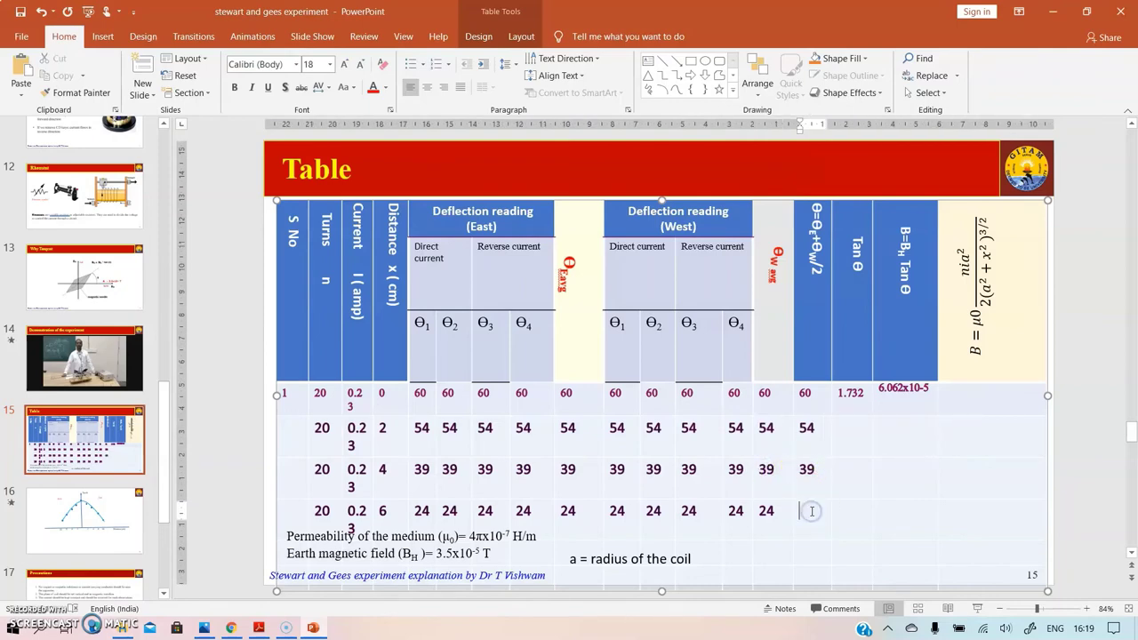